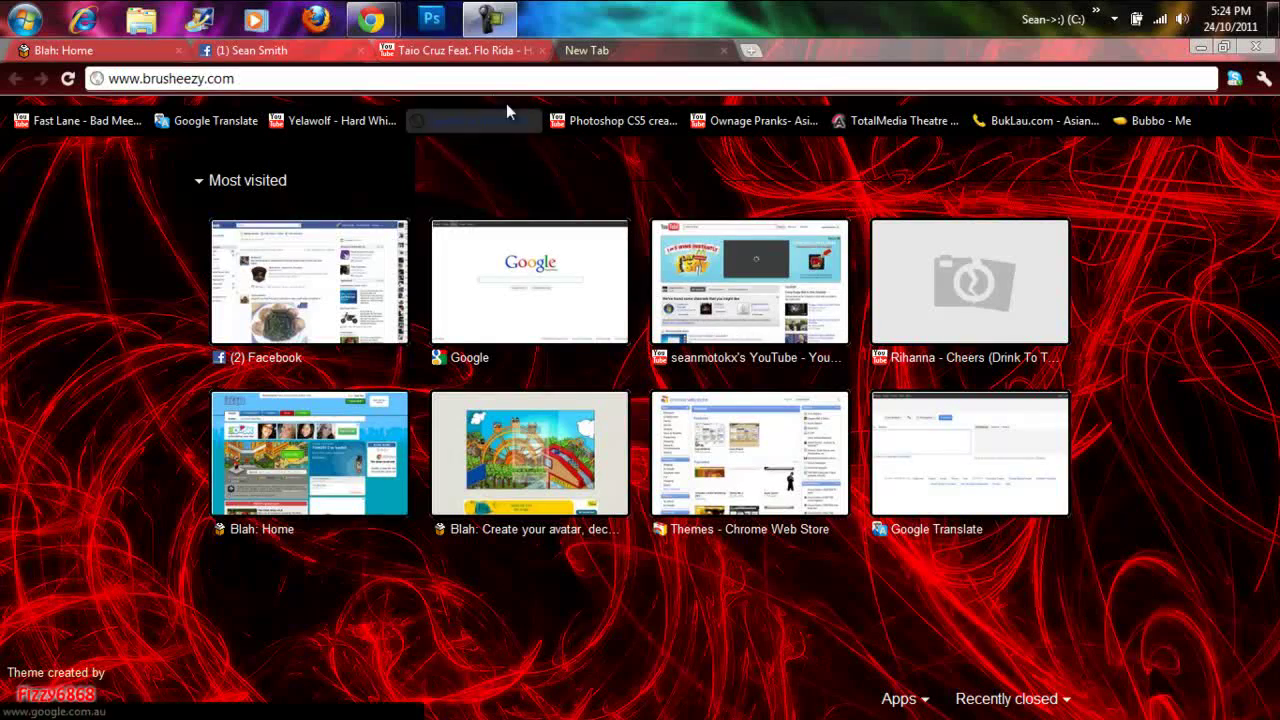
Launch Photoshop from the taskbar and bring its empty workspace to the front.
{"action": "left_click", "coordinate": [430, 16]}
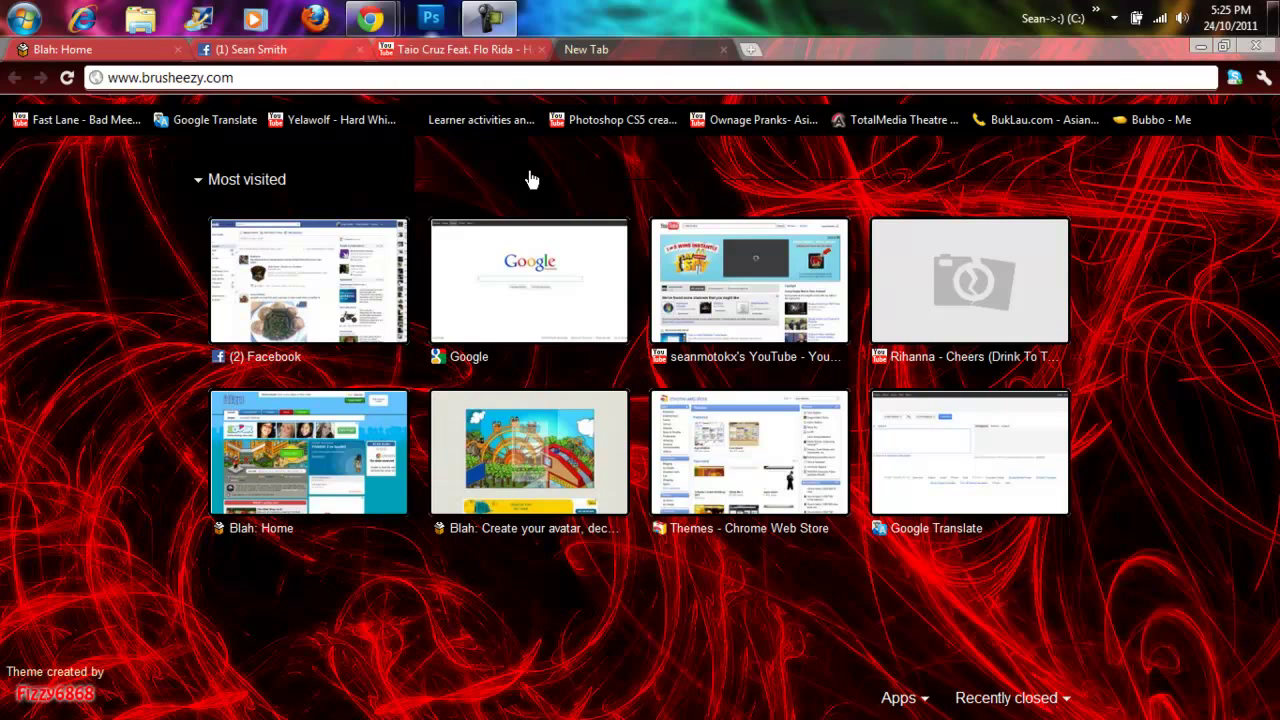
{"action": "key", "text": "alt+Tab"}
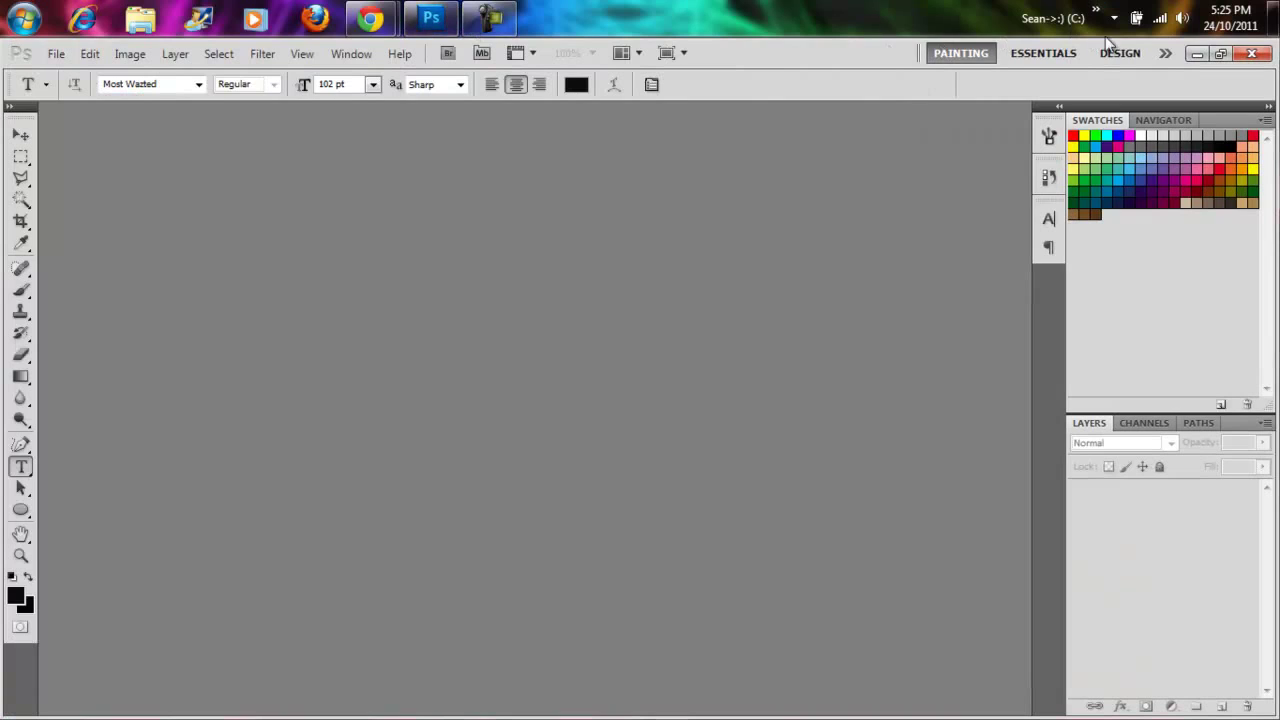
Create a 1366×768 transparent document named 'my wallpaper'.
{"action": "left_click", "coordinate": [1196, 54]}
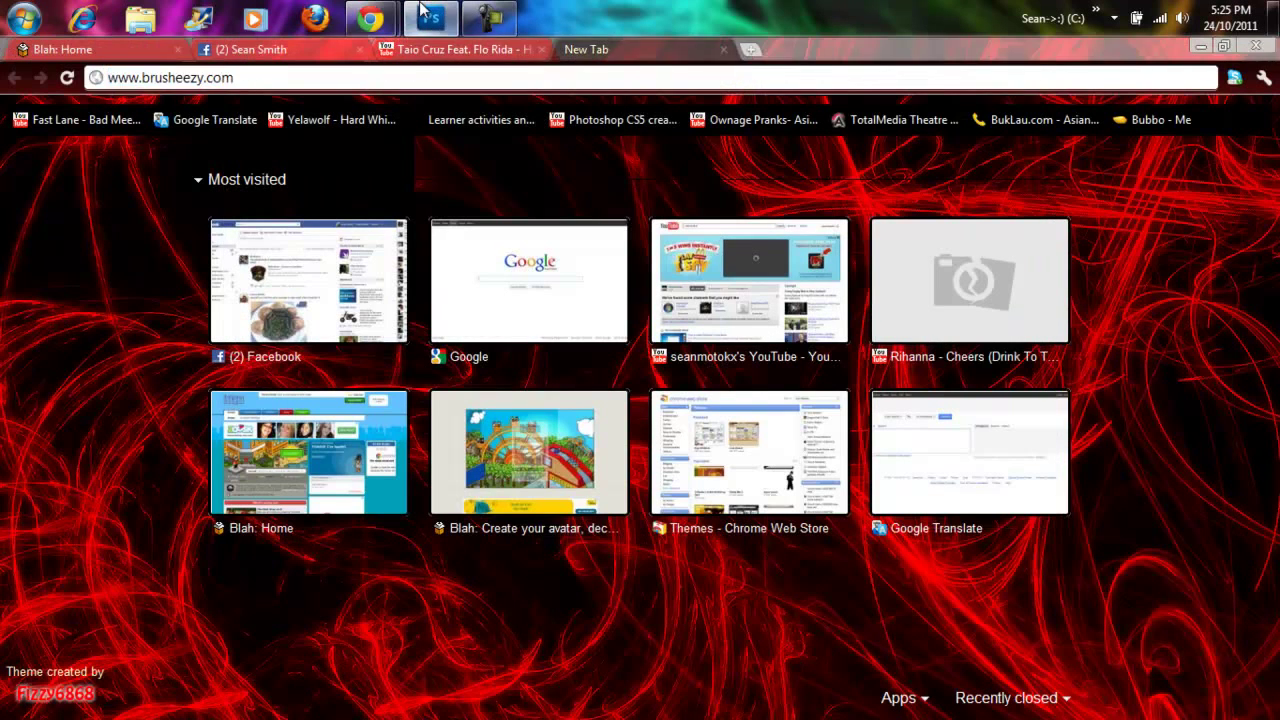
{"action": "key", "text": "alt+Tab"}
{"action": "left_click", "coordinate": [50, 55]}
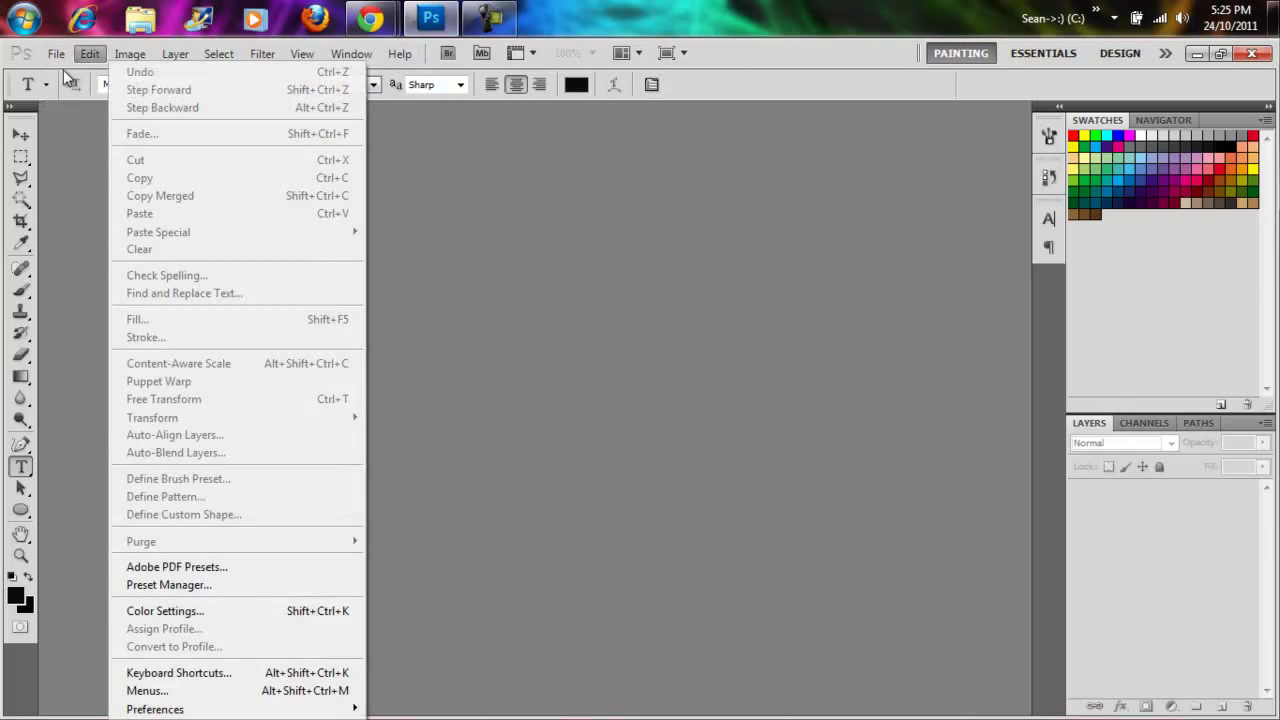
{"action": "left_click", "coordinate": [66, 74]}
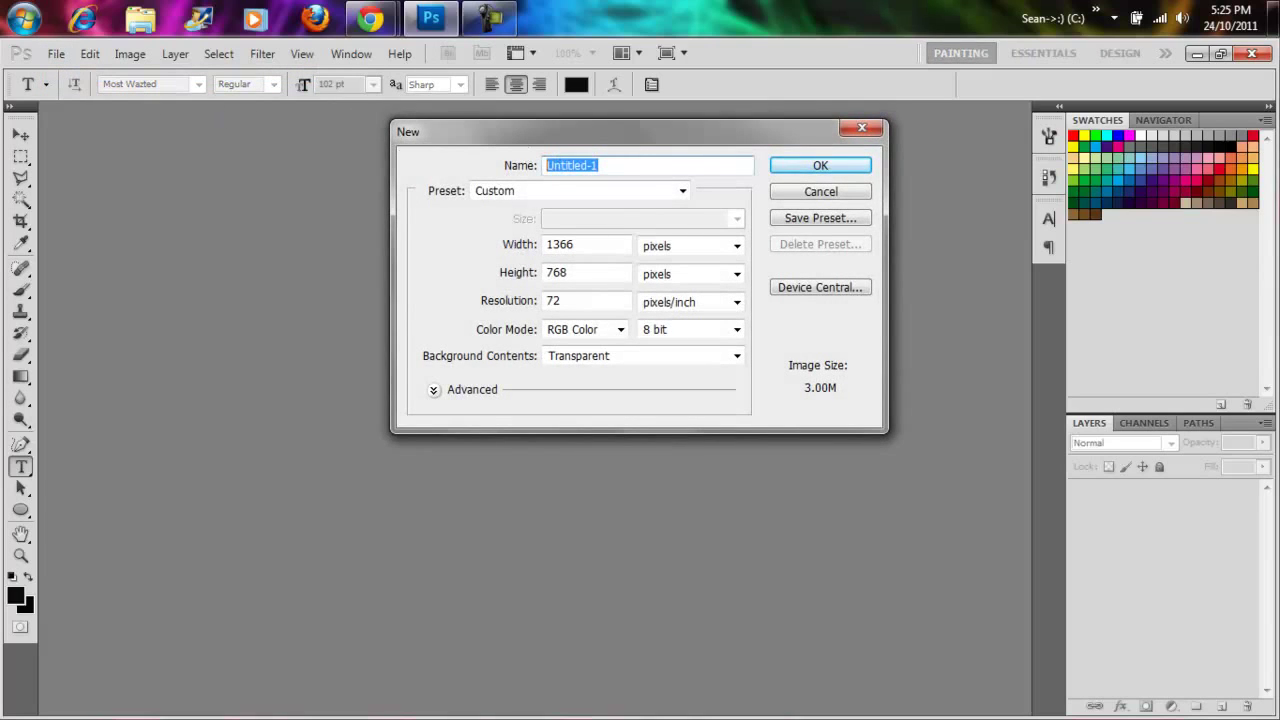
{"action": "key", "text": "BackSpace"}
{"action": "type", "text": "my "}
{"action": "type", "text": "er"}
{"action": "left_click", "coordinate": [854, 174]}
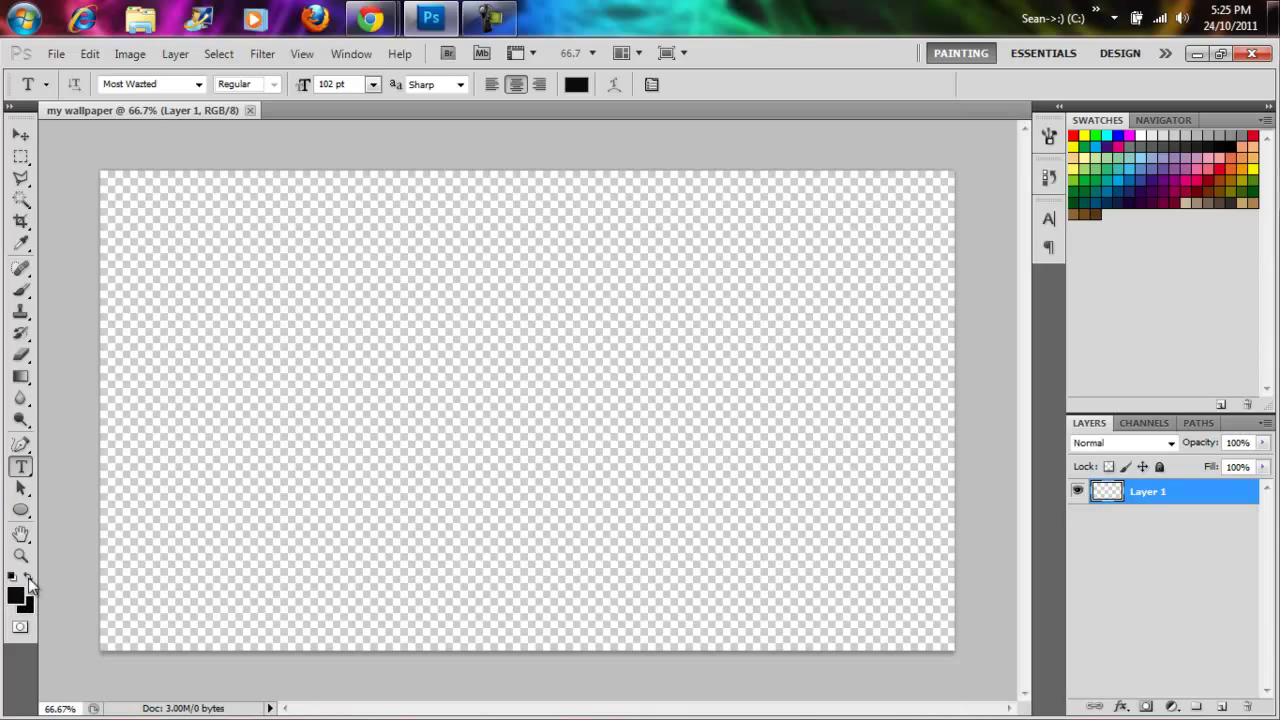
{"action": "left_click", "coordinate": [21, 377]}
Fill the whole canvas with solid black using the Paint Bucket, then pick the Brush Tool.
{"action": "left_click", "coordinate": [84, 393]}
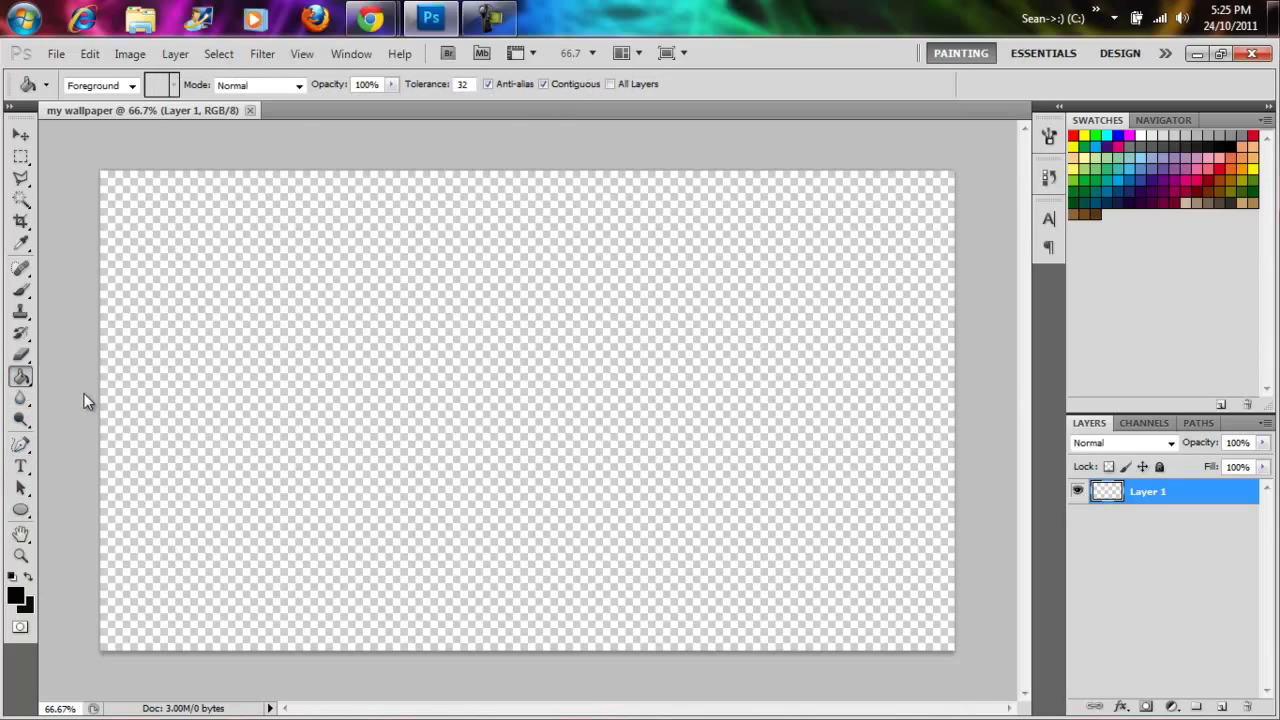
{"action": "left_click", "coordinate": [153, 391]}
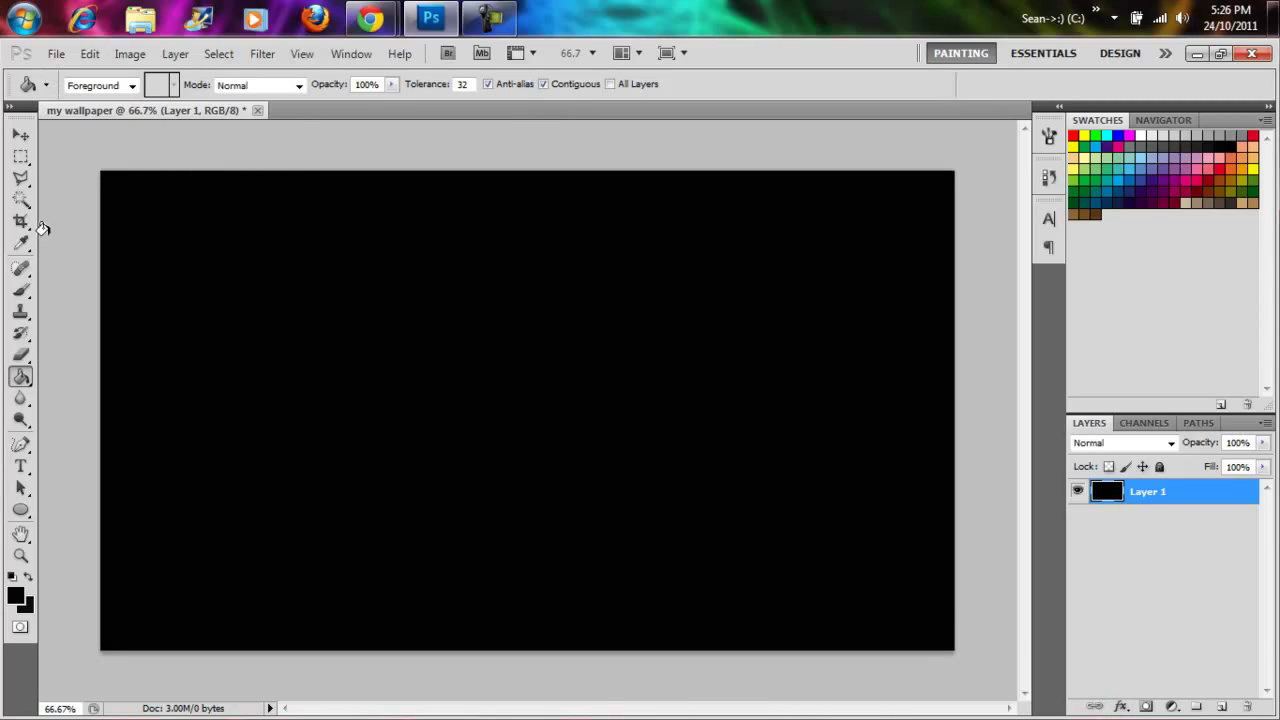
{"action": "left_click", "coordinate": [21, 290]}
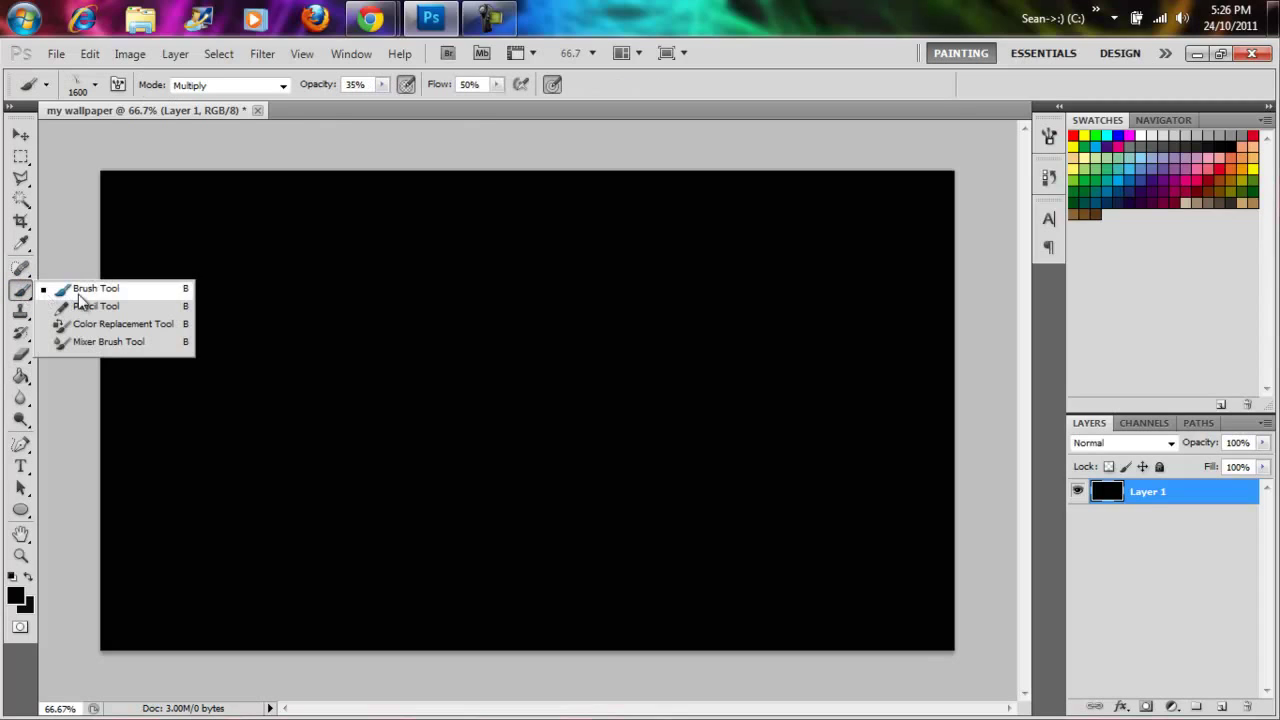
{"action": "left_click_drag", "start_coordinate": [21, 290], "coordinate": [83, 302]}
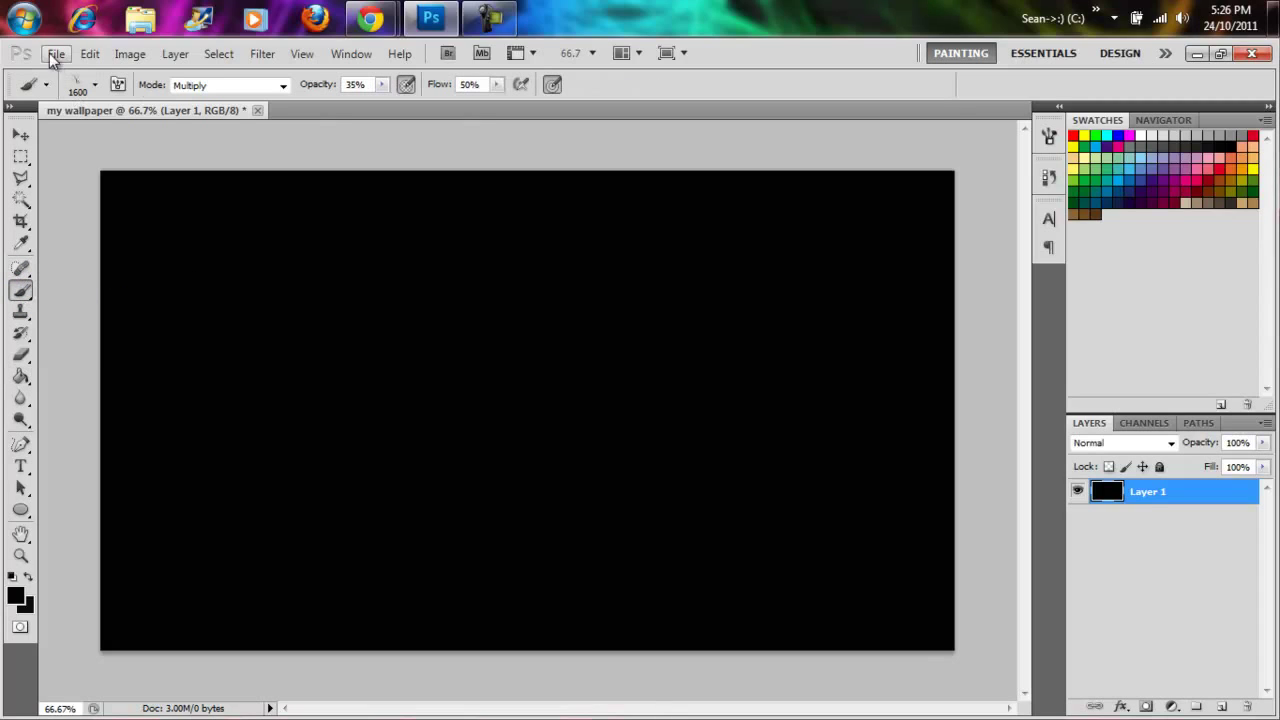
Choose the 19 px hard round brush preset in the brush picker.
{"action": "left_click", "coordinate": [95, 85]}
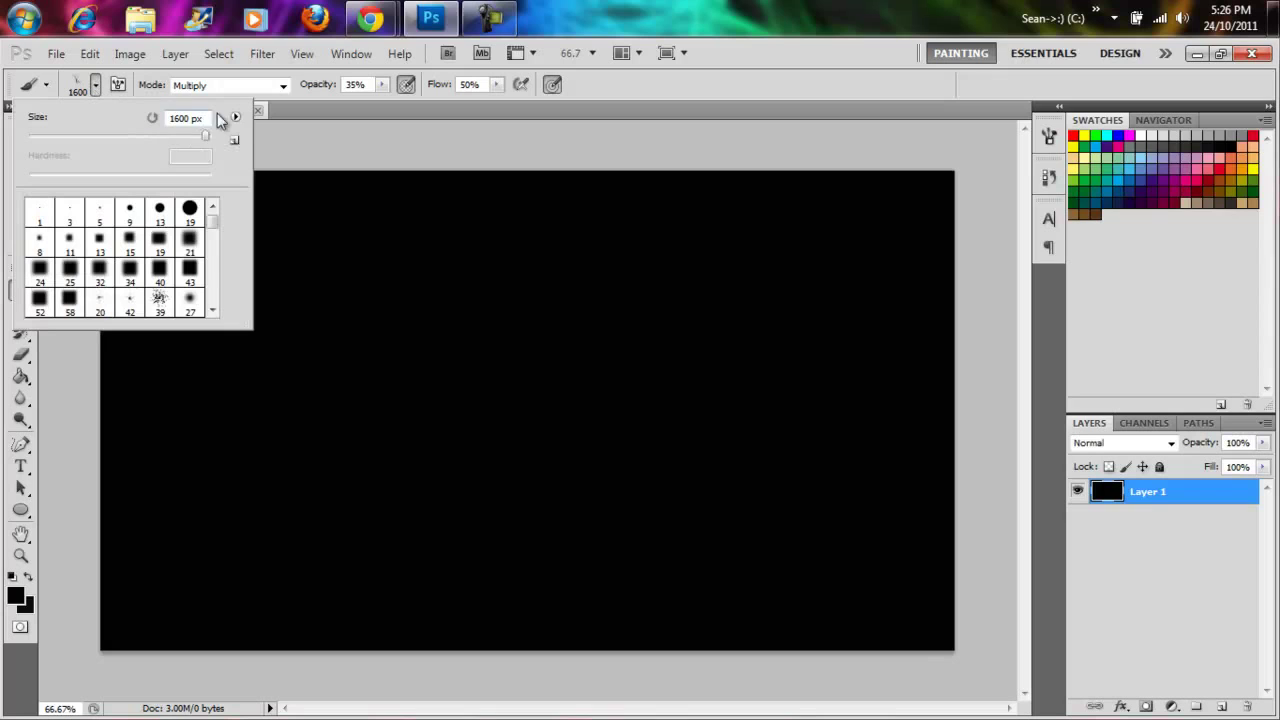
{"action": "left_click", "coordinate": [234, 140]}
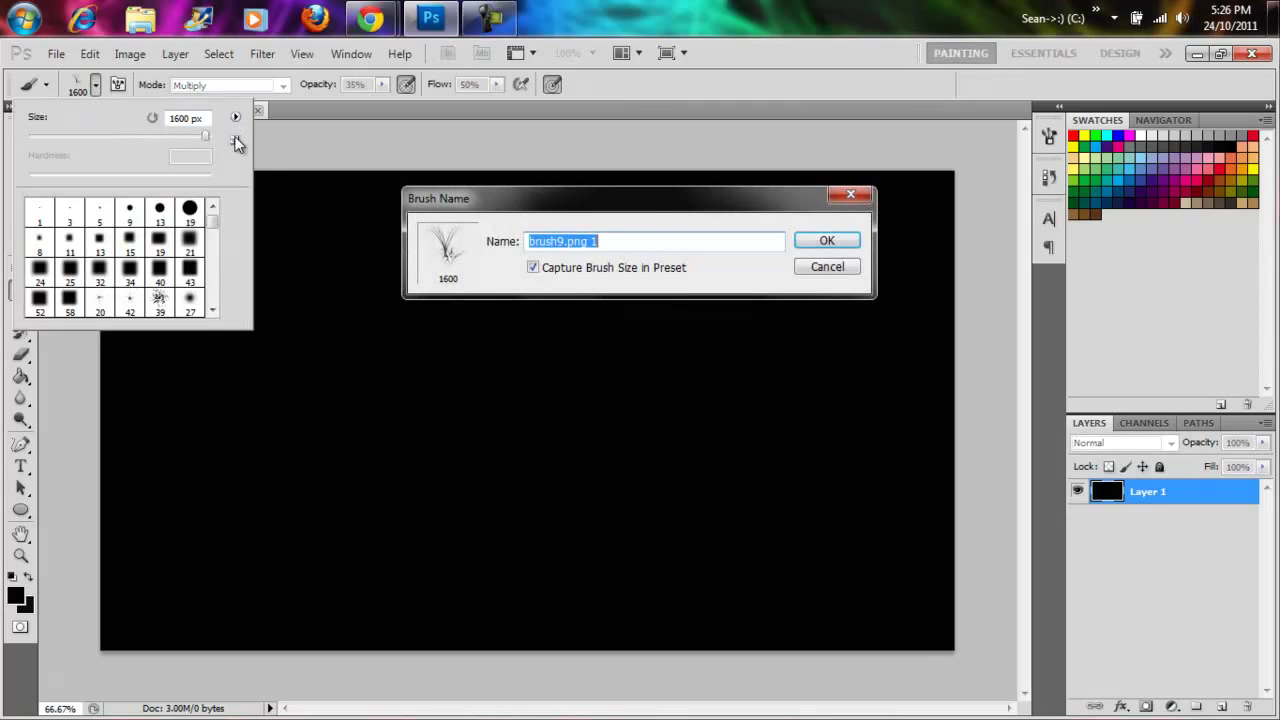
{"action": "left_click", "coordinate": [822, 269]}
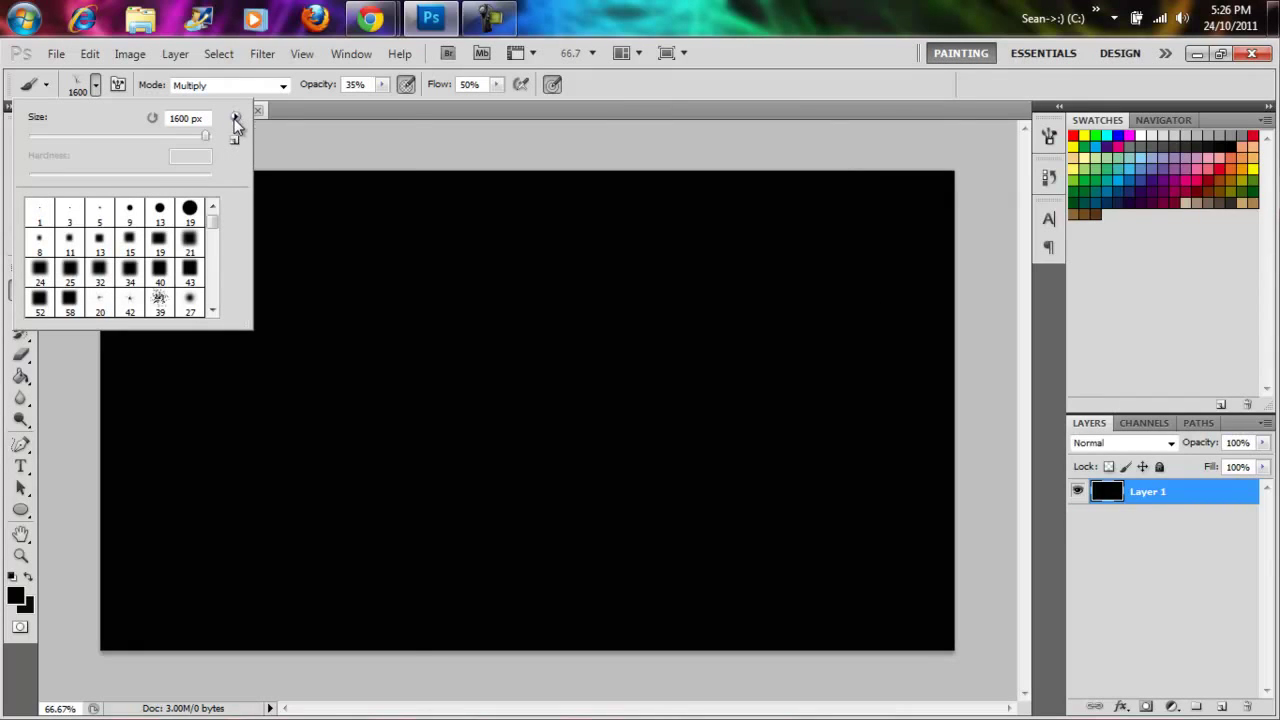
{"action": "left_click", "coordinate": [235, 117]}
{"action": "left_click", "coordinate": [188, 212]}
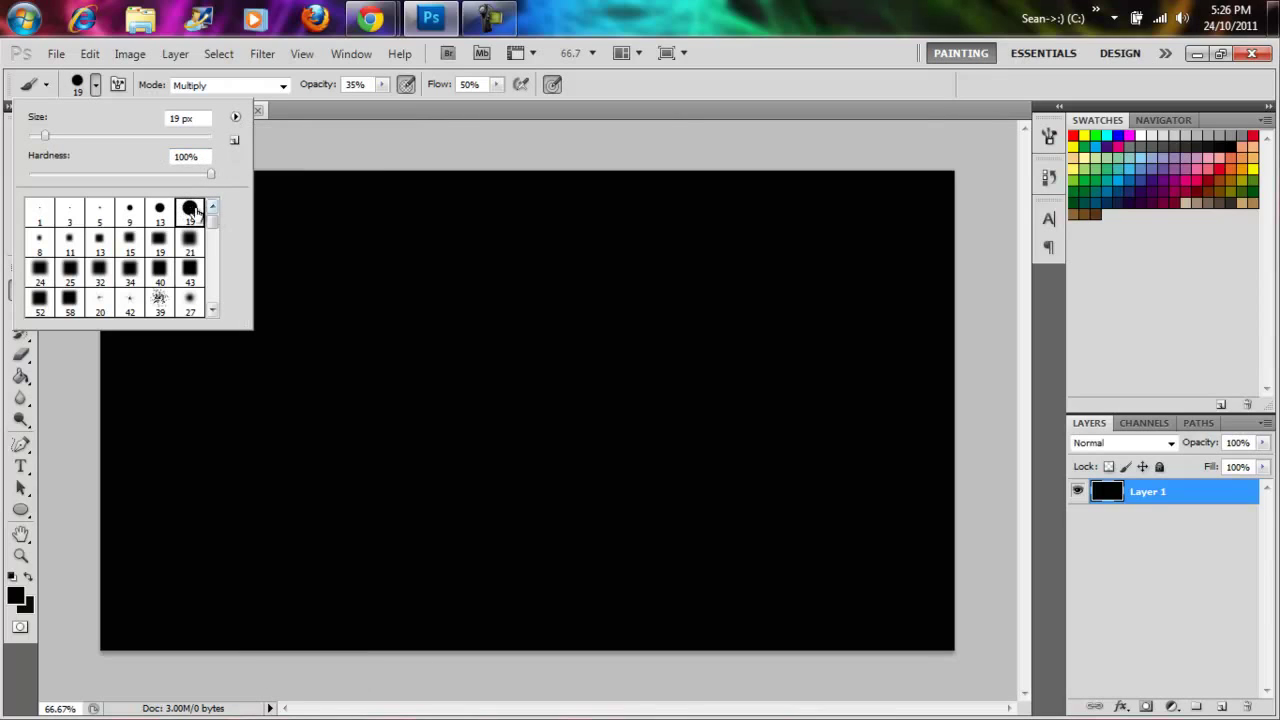
{"action": "left_click", "coordinate": [235, 117]}
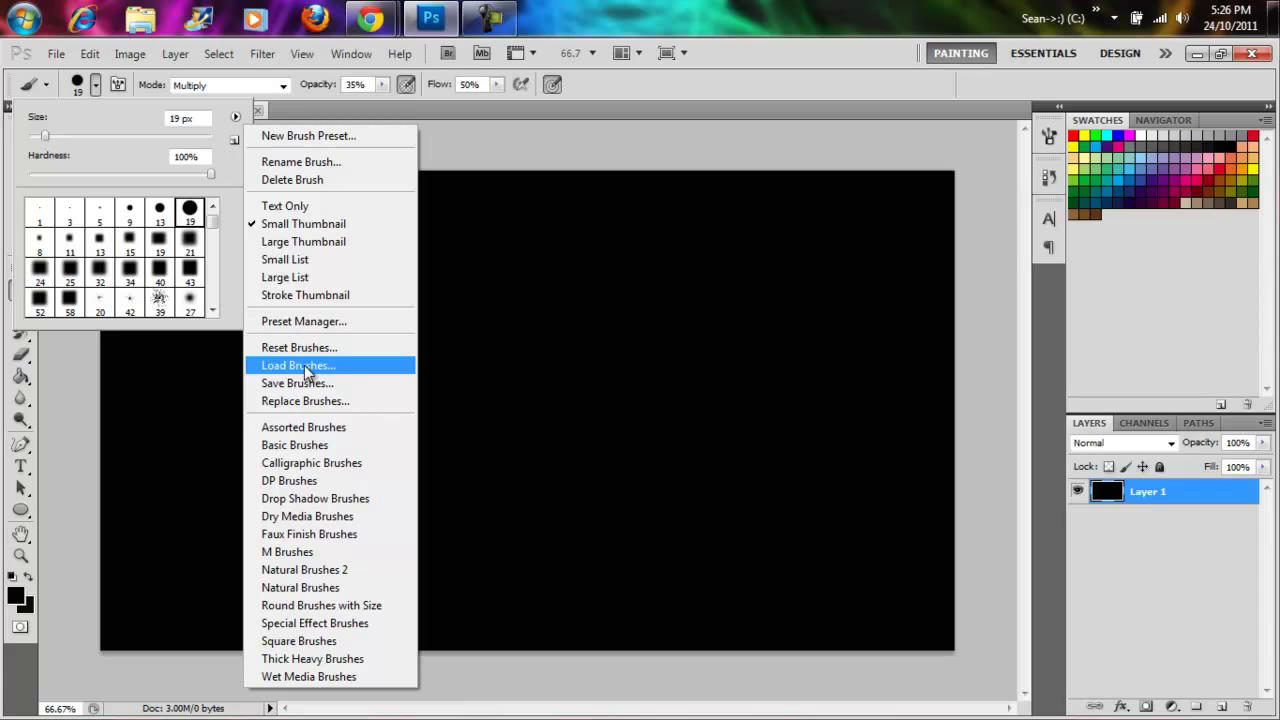
Use Load Brushes to select Smoke_Brushes_Set_1_by_Falln_Stock.abr as the brush file.
{"action": "left_click", "coordinate": [305, 366]}
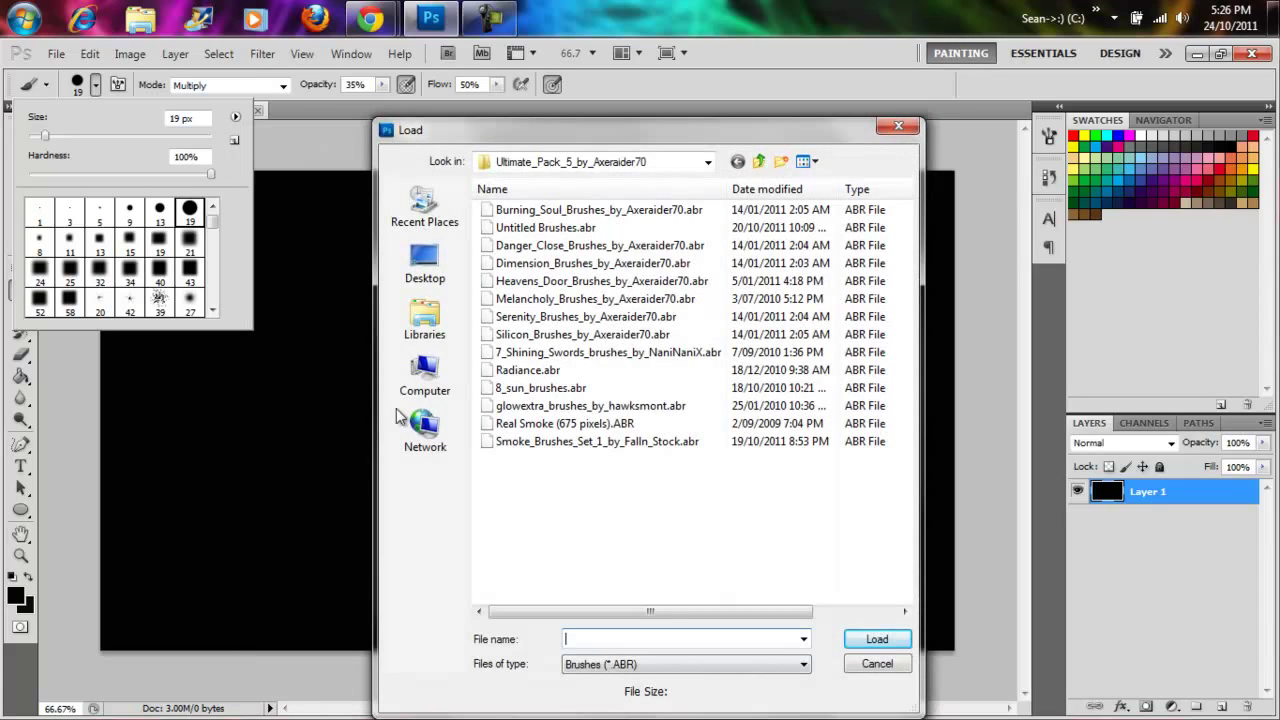
{"action": "mouse_move", "coordinate": [586, 442]}
{"action": "left_mouse_down"}
{"action": "mouse_move", "coordinate": [505, 485]}
{"action": "mouse_move", "coordinate": [575, 475]}
{"action": "left_mouse_up"}
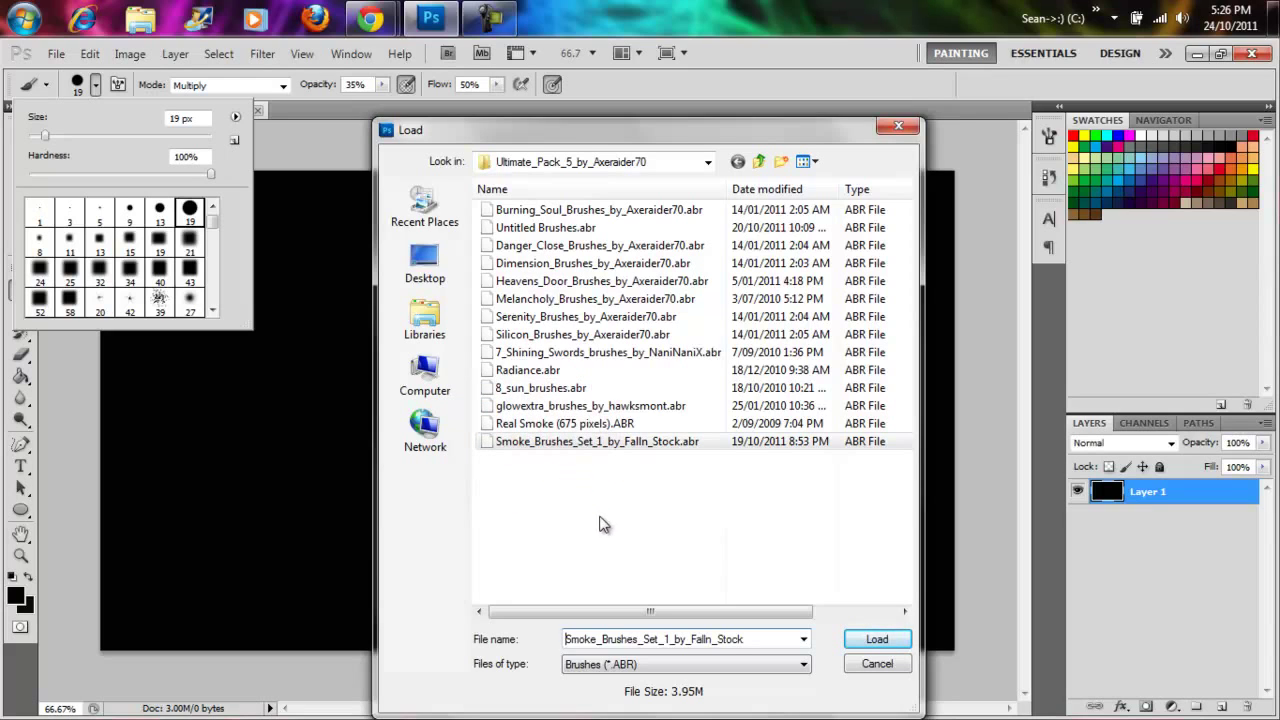
{"action": "left_click", "coordinate": [26, 20]}
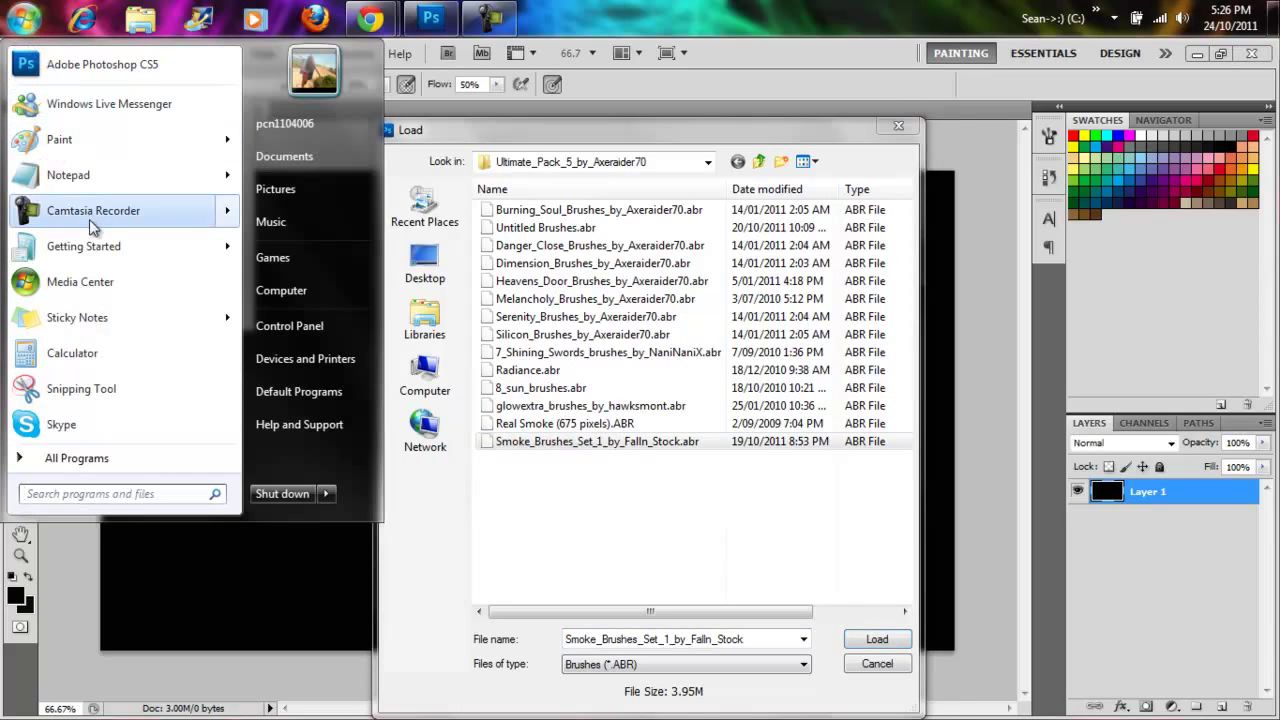
Open Notepad off to the side and type 'put it in there drag it in to there ok something like this'.
{"action": "left_click", "coordinate": [88, 178]}
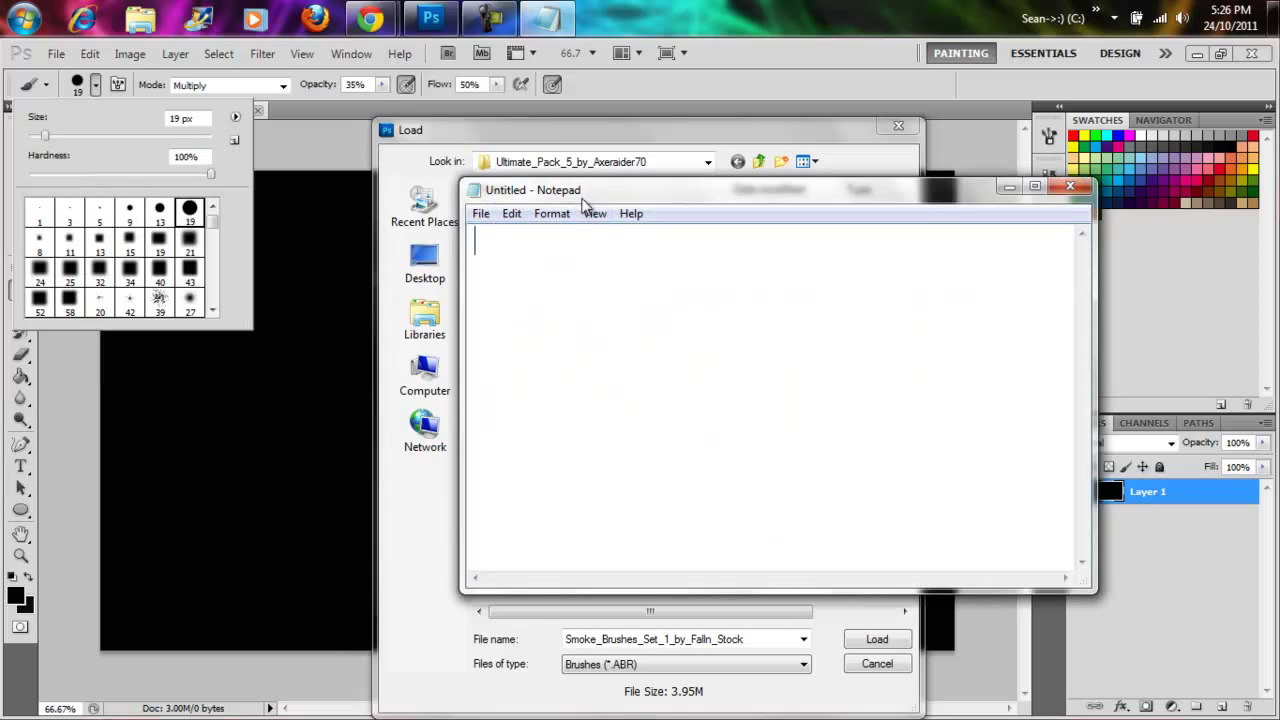
{"action": "left_click_drag", "start_coordinate": [584, 190], "coordinate": [618, 361]}
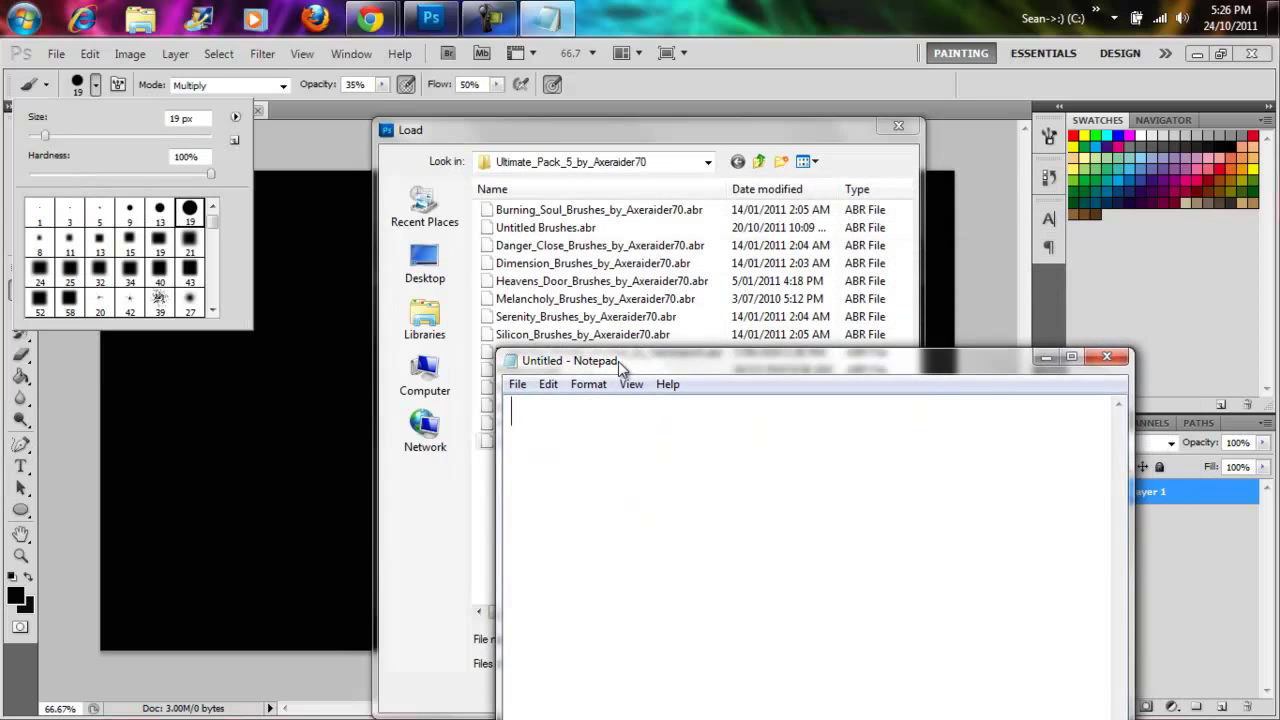
{"action": "type", "text": "put i"}
{"action": "type", "text": "n"}
{"action": "key", "text": "BackSpace"}
{"action": "type", "text": "t "}
{"action": "type", "text": "in there "}
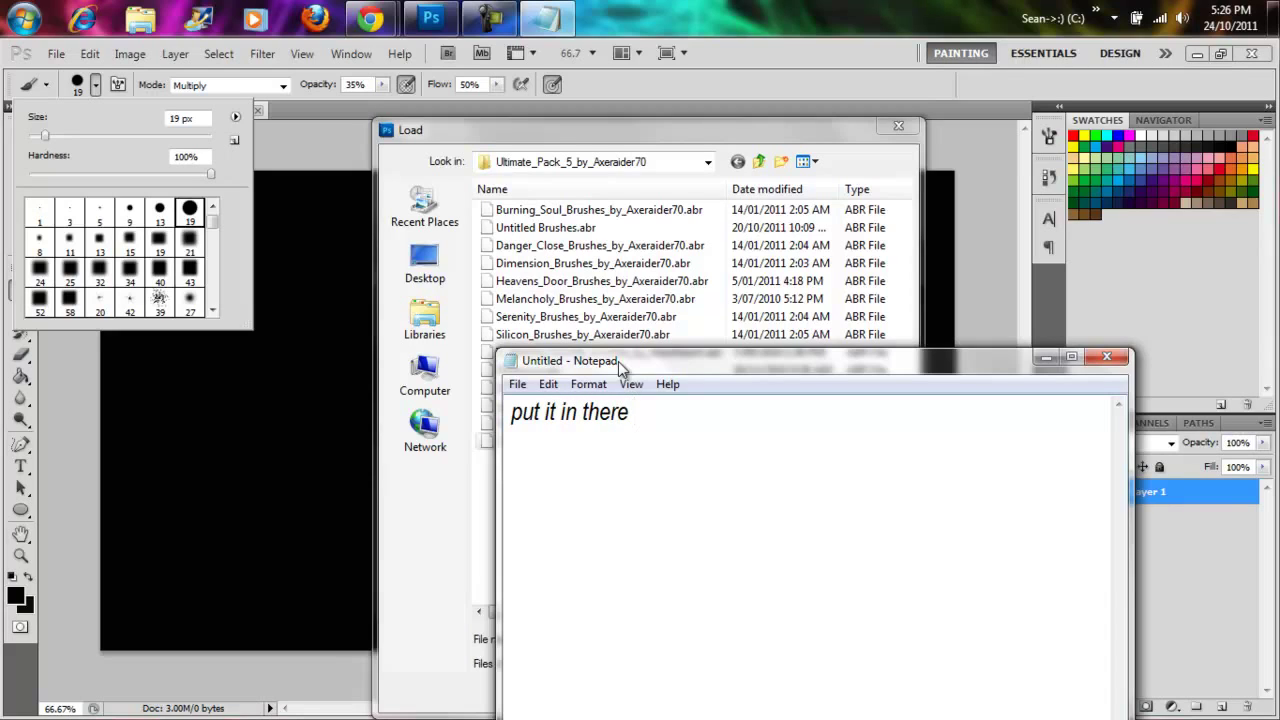
{"action": "type", "text": "s"}
{"action": "type", "text": "r"}
{"action": "type", "text": "ag"}
{"action": "key", "text": "BackSpace"}
{"action": "key", "text": "BackSpace"}
{"action": "key", "text": "BackSpace"}
{"action": "key", "text": "BackSpace"}
{"action": "type", "text": "drag "}
{"action": "type", "text": "it "}
{"action": "type", "text": "in to t"}
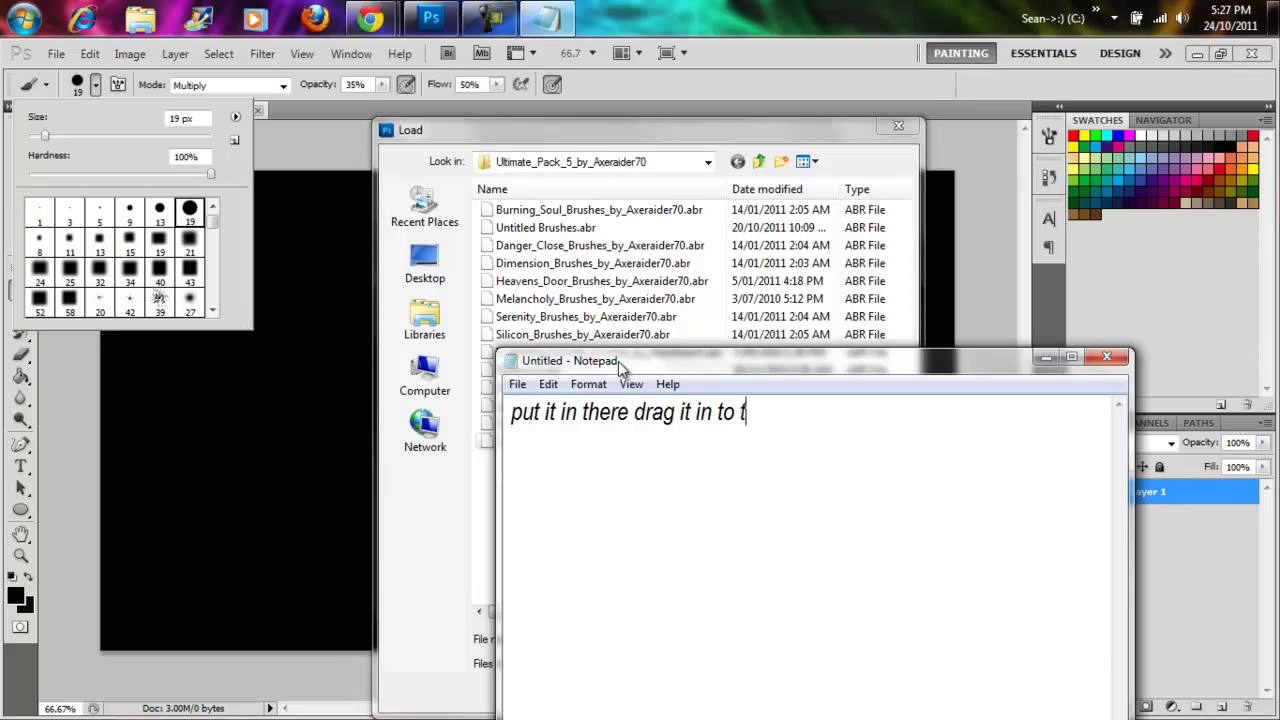
{"action": "type", "text": "here "}
{"action": "type", "text": "ok"}
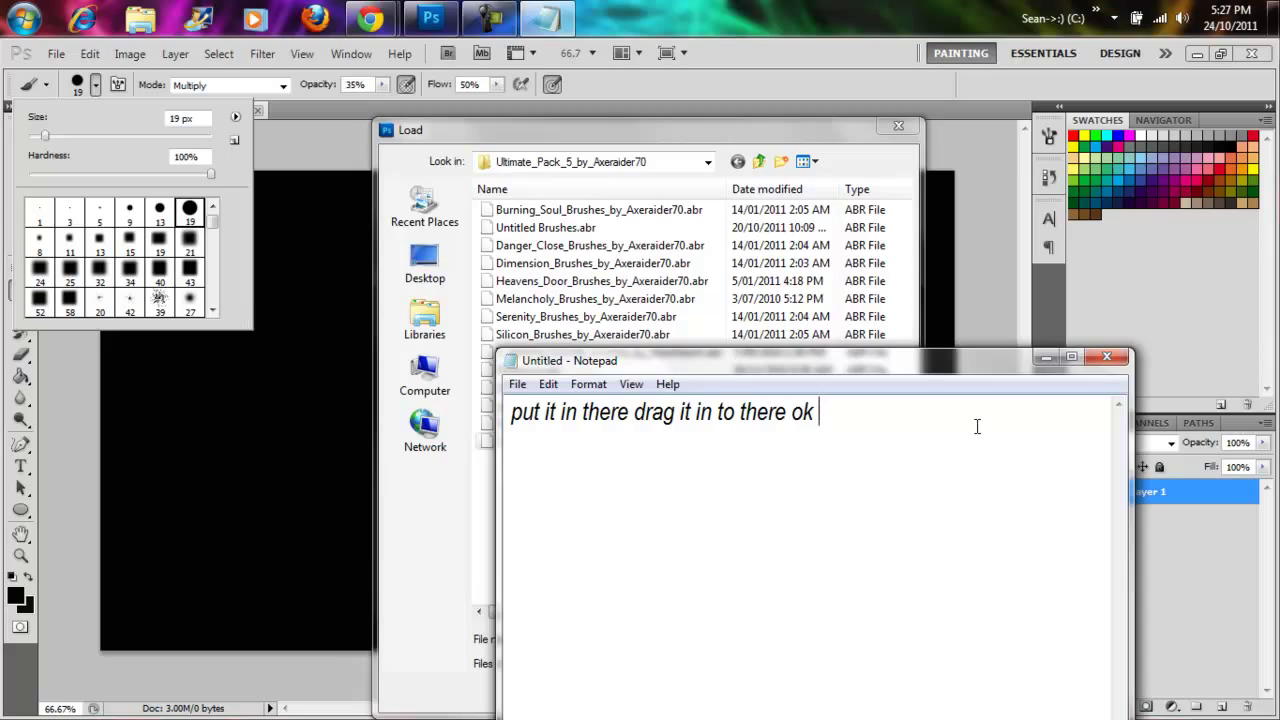
{"action": "type", "text": "something "}
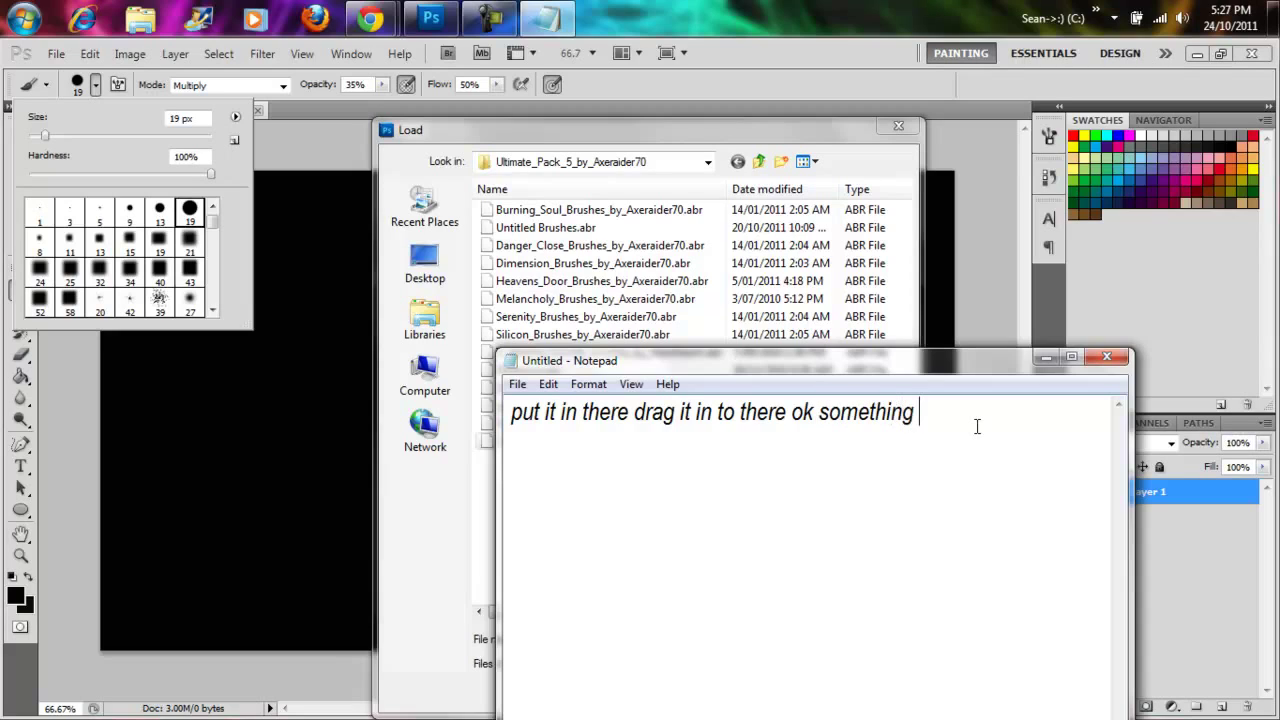
{"action": "type", "text": "like this"}
Copy the Smoke_Brushes_Set_1_by_Falln_Stock.abr file from the Load dialog's file list.
{"action": "left_click", "coordinate": [1045, 357]}
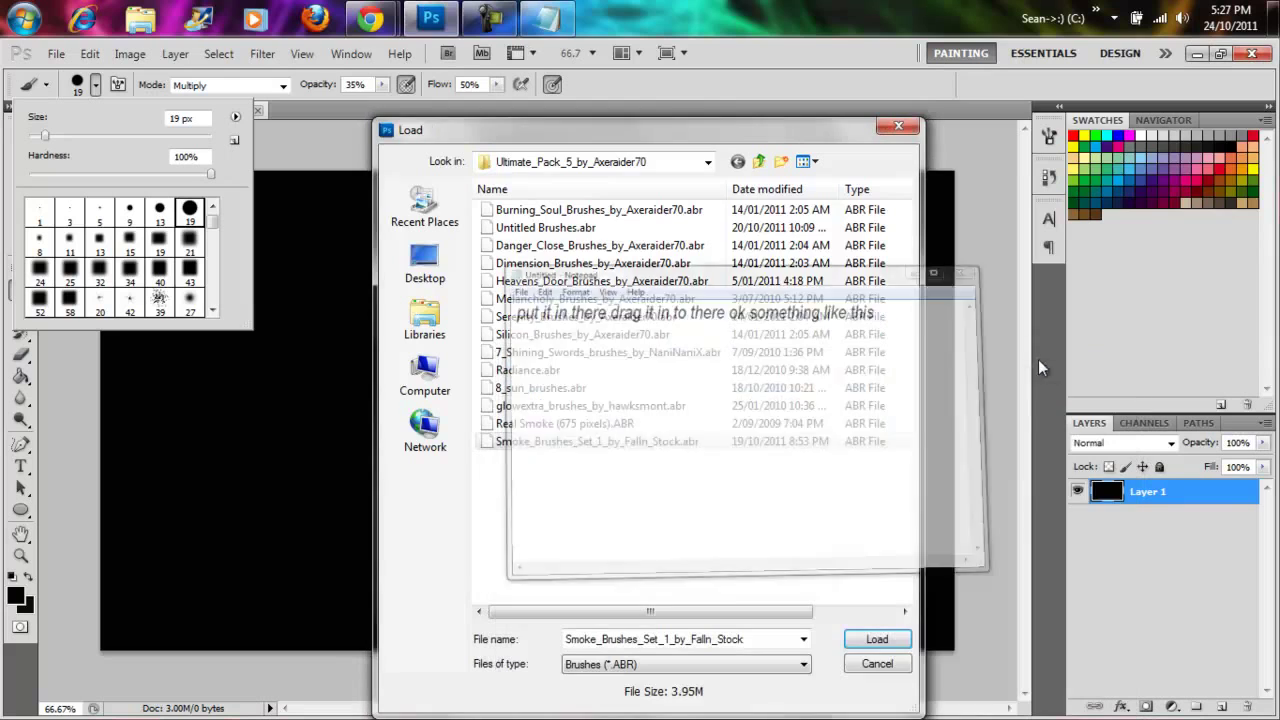
{"action": "left_click", "coordinate": [706, 450]}
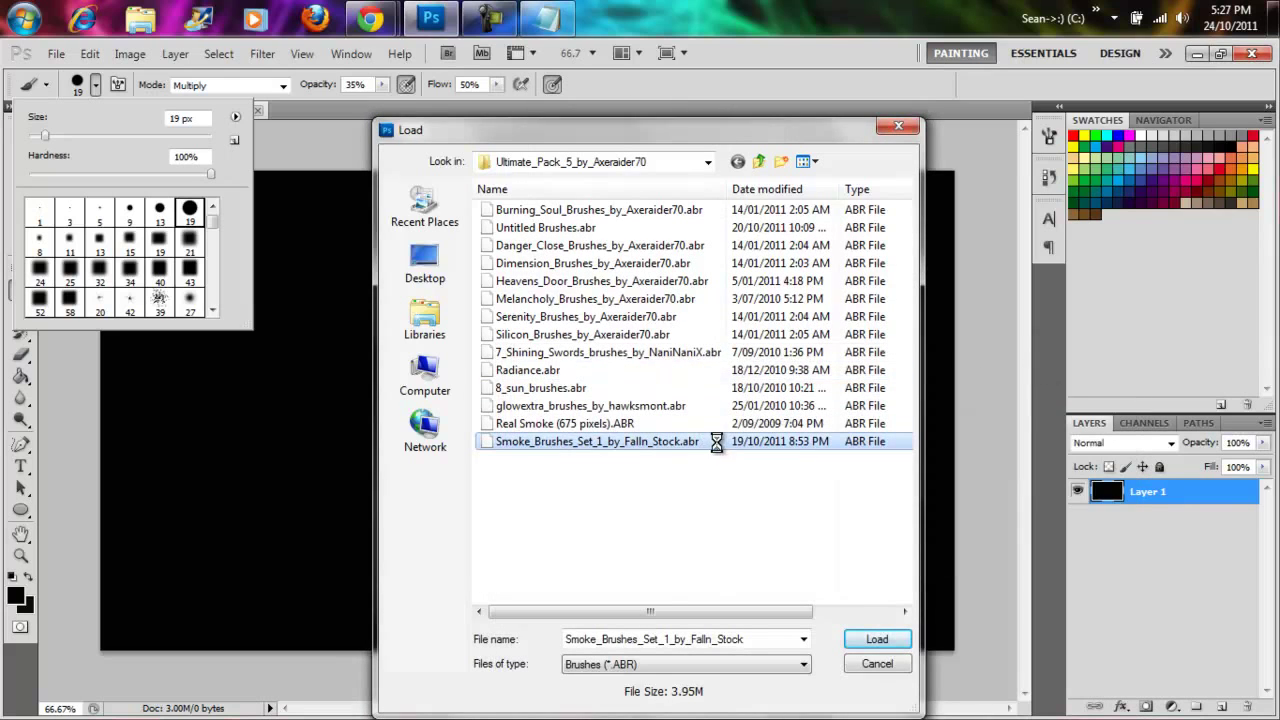
{"action": "right_click", "coordinate": [706, 450]}
{"action": "left_click", "coordinate": [755, 336]}
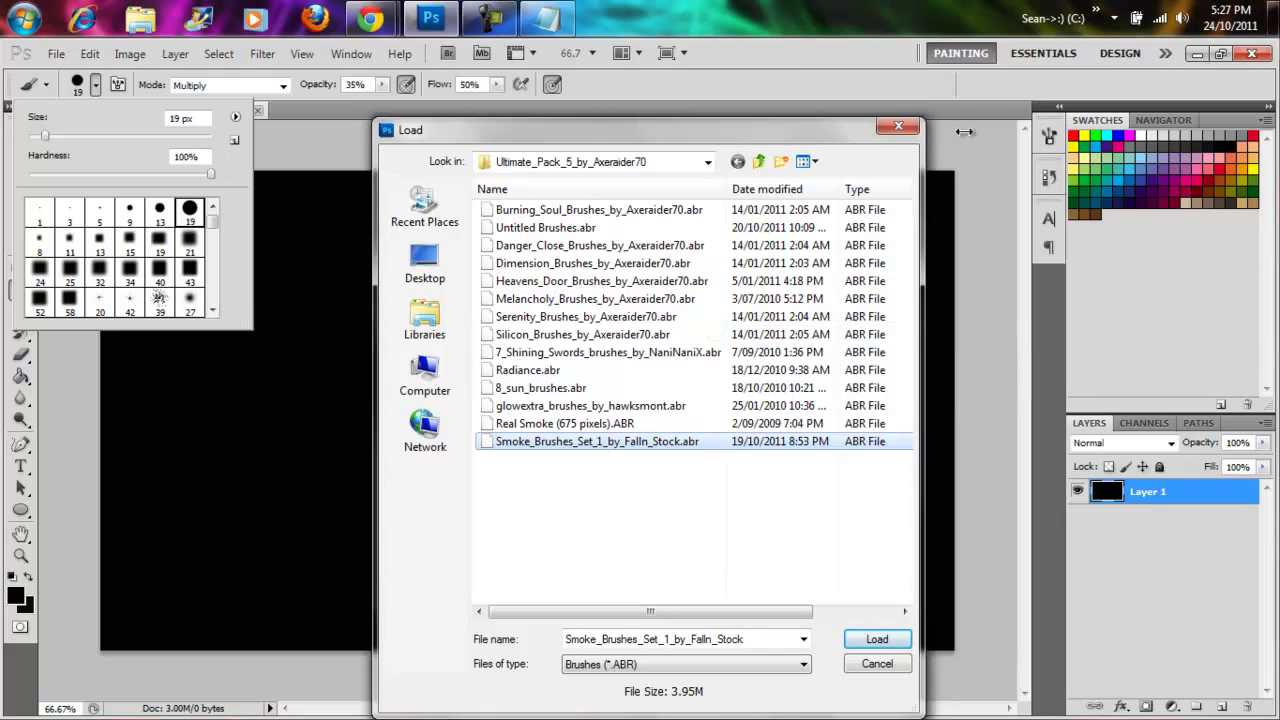
Cancel the Load dialog and minimise Photoshop to reveal the desktop.
{"action": "left_click", "coordinate": [877, 665]}
{"action": "left_click", "coordinate": [1199, 55]}
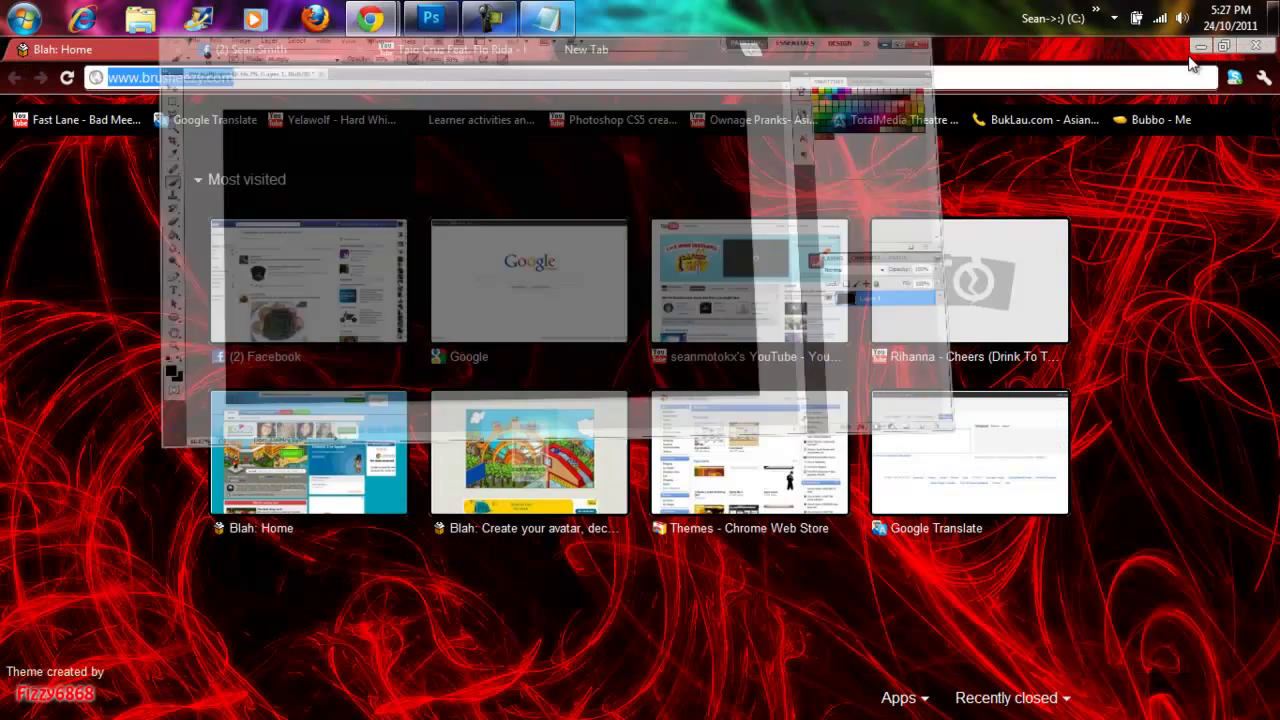
{"action": "left_click", "coordinate": [1200, 46]}
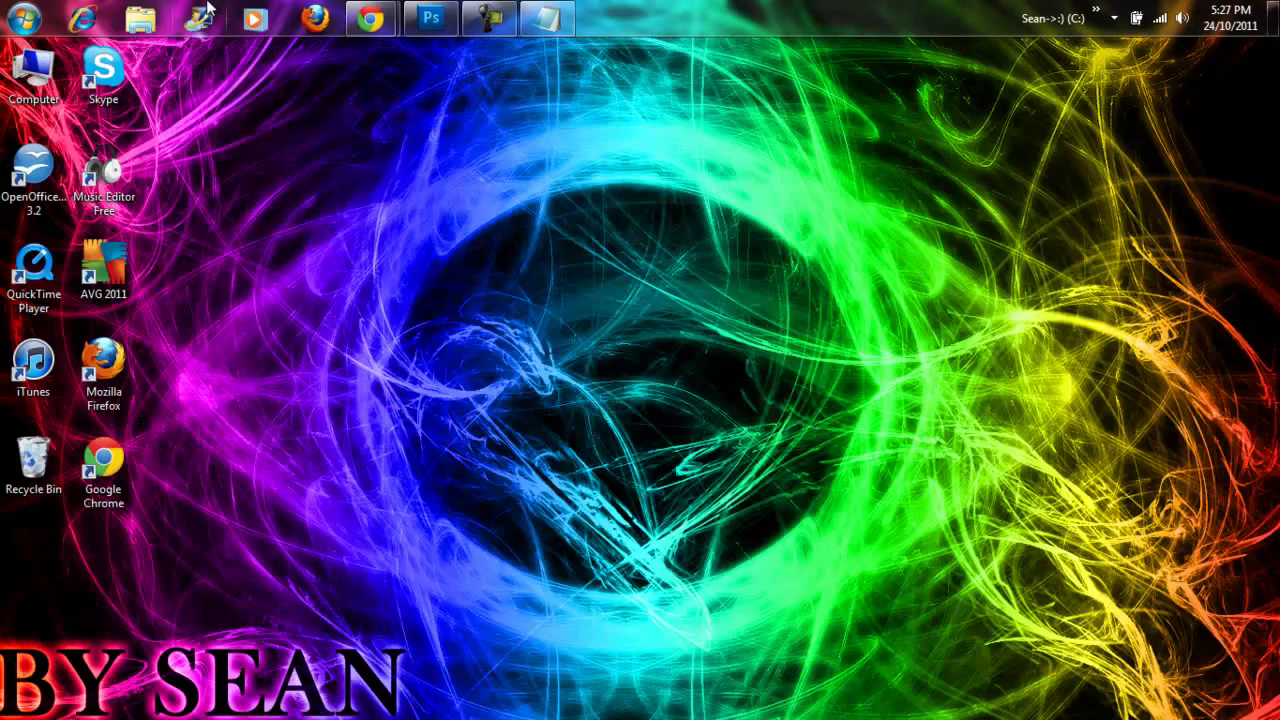
Paste the smoke brush .abr file into the Downloads folder, then return to the black Photoshop canvas.
{"action": "left_click", "coordinate": [140, 18]}
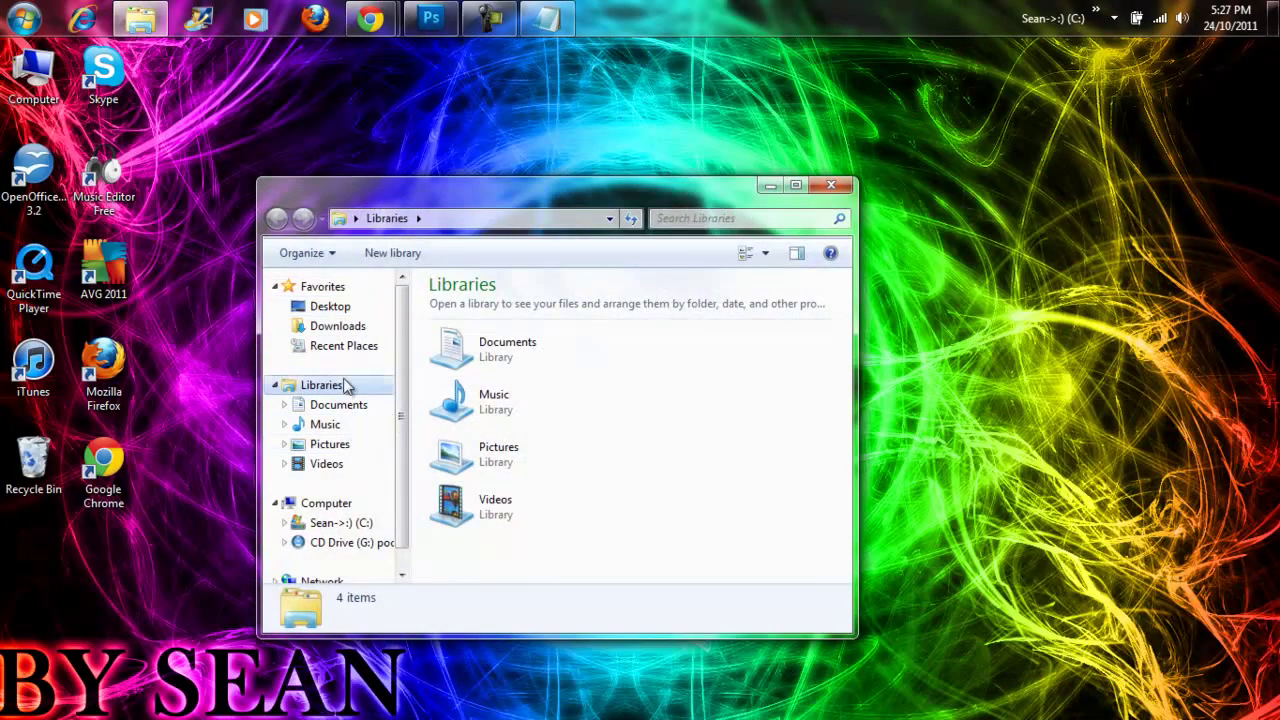
{"action": "left_click", "coordinate": [338, 326]}
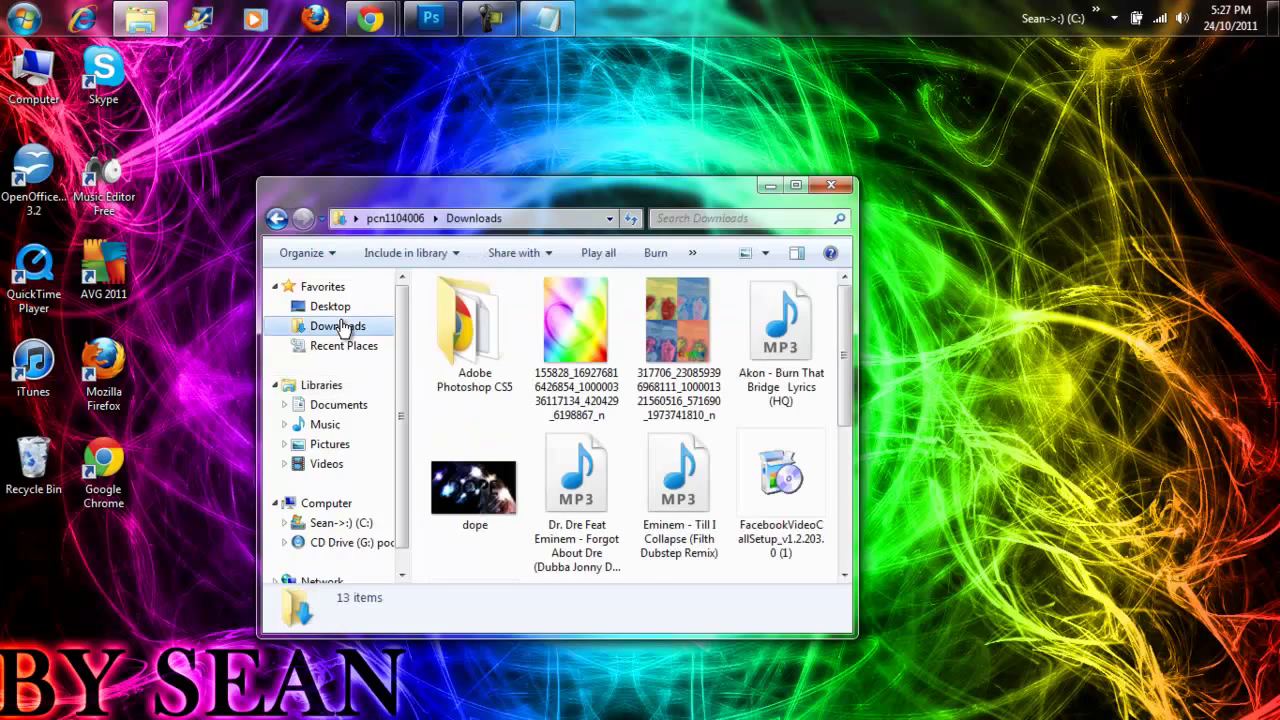
{"action": "left_click_drag", "start_coordinate": [846, 337], "coordinate": [832, 458]}
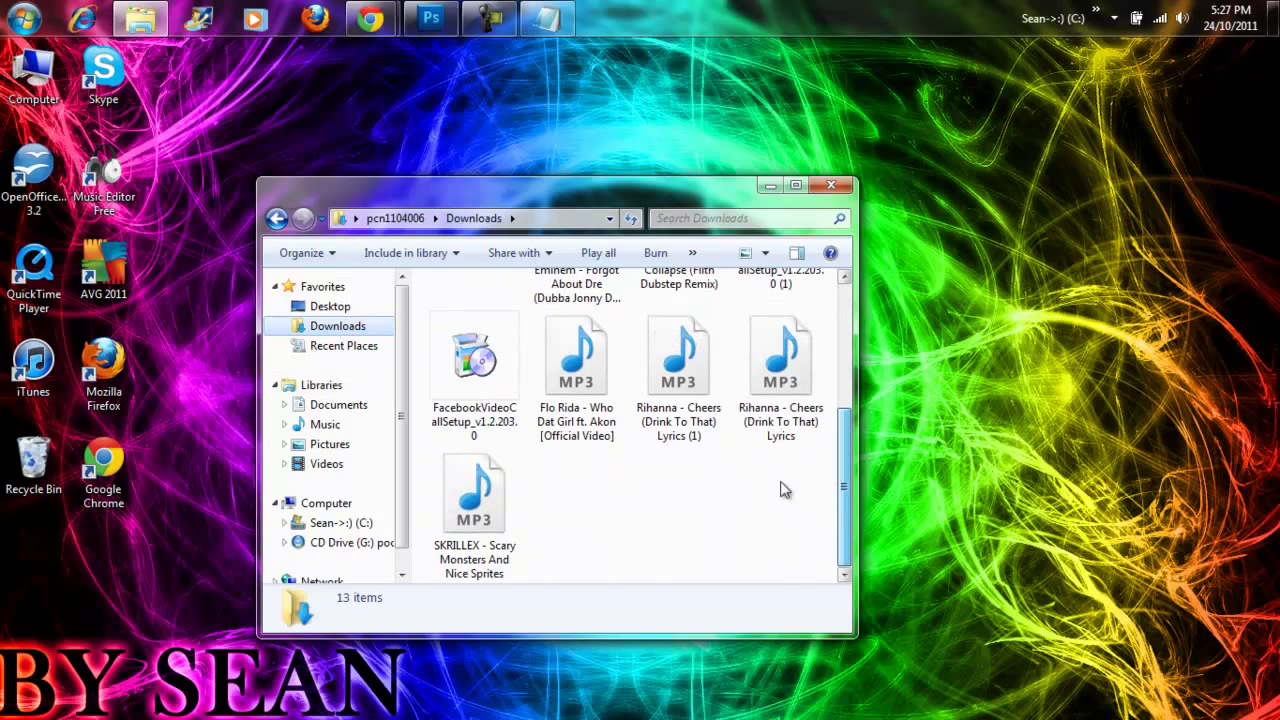
{"action": "right_click", "coordinate": [686, 492]}
{"action": "left_click", "coordinate": [737, 371]}
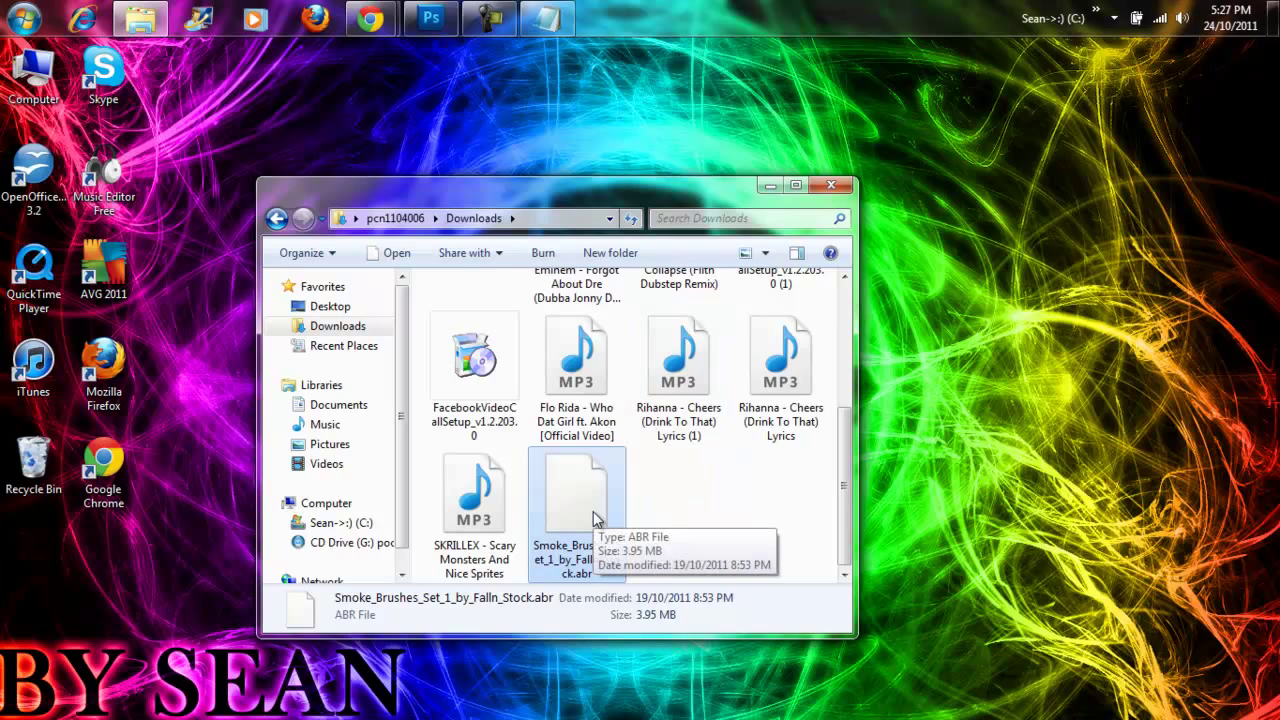
{"action": "mouse_move", "coordinate": [593, 511]}
{"action": "left_mouse_down"}
{"action": "mouse_move", "coordinate": [440, 111]}
{"action": "mouse_move", "coordinate": [600, 570]}
{"action": "left_mouse_up"}
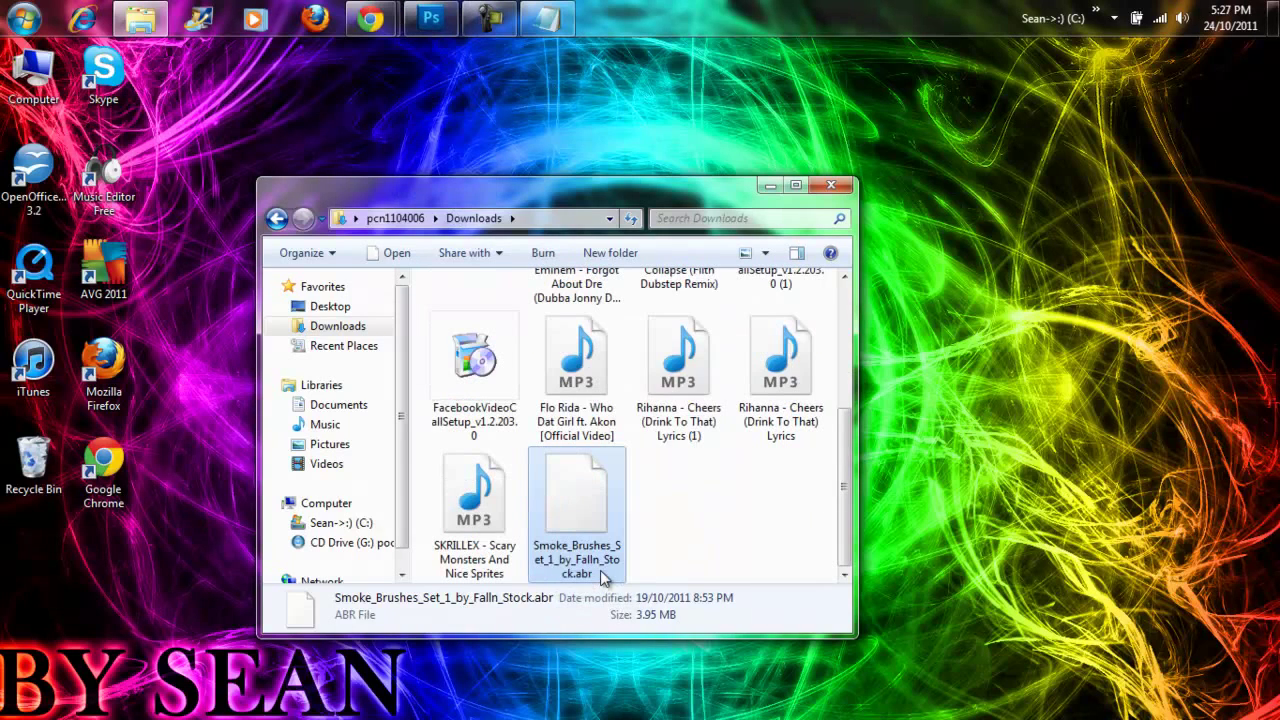
{"action": "left_click", "coordinate": [770, 186]}
{"action": "left_click", "coordinate": [430, 18]}
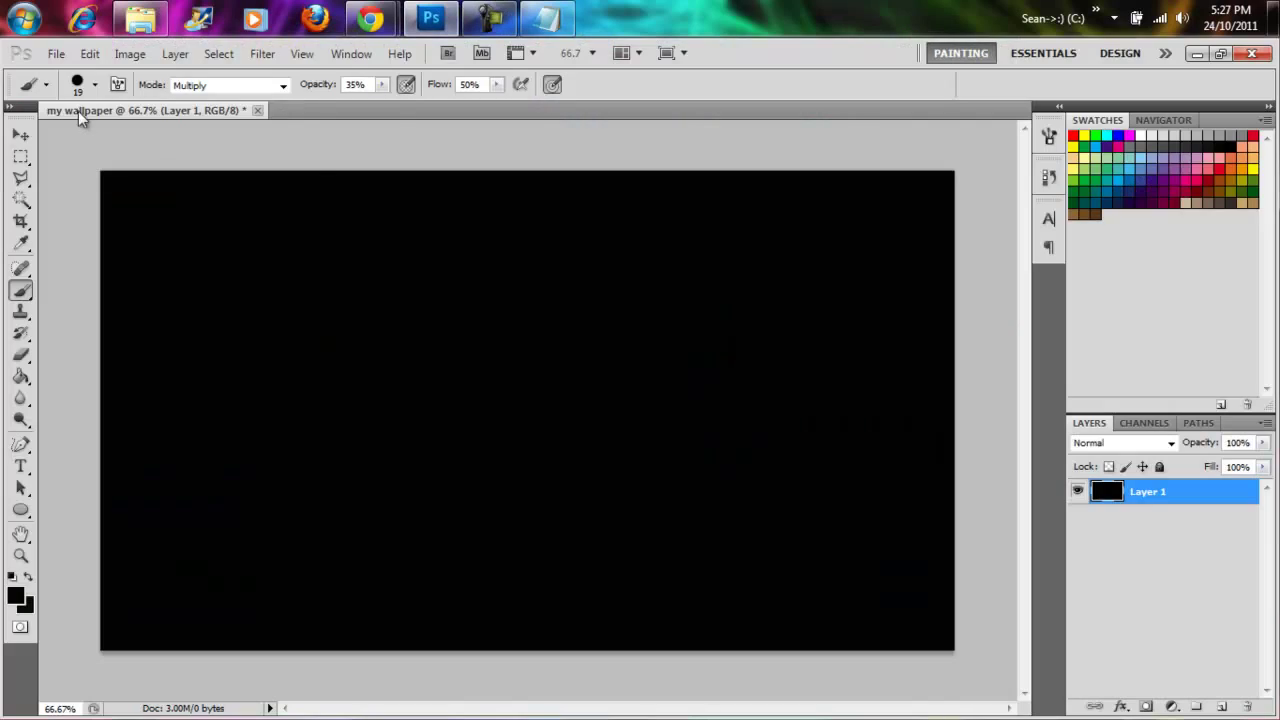
Reopen Load Brushes with the Brush Tool active, bringing the Downloads window alongside.
{"action": "left_click", "coordinate": [57, 57]}
{"action": "right_click", "coordinate": [20, 290]}
{"action": "left_click", "coordinate": [100, 289]}
{"action": "left_click", "coordinate": [95, 85]}
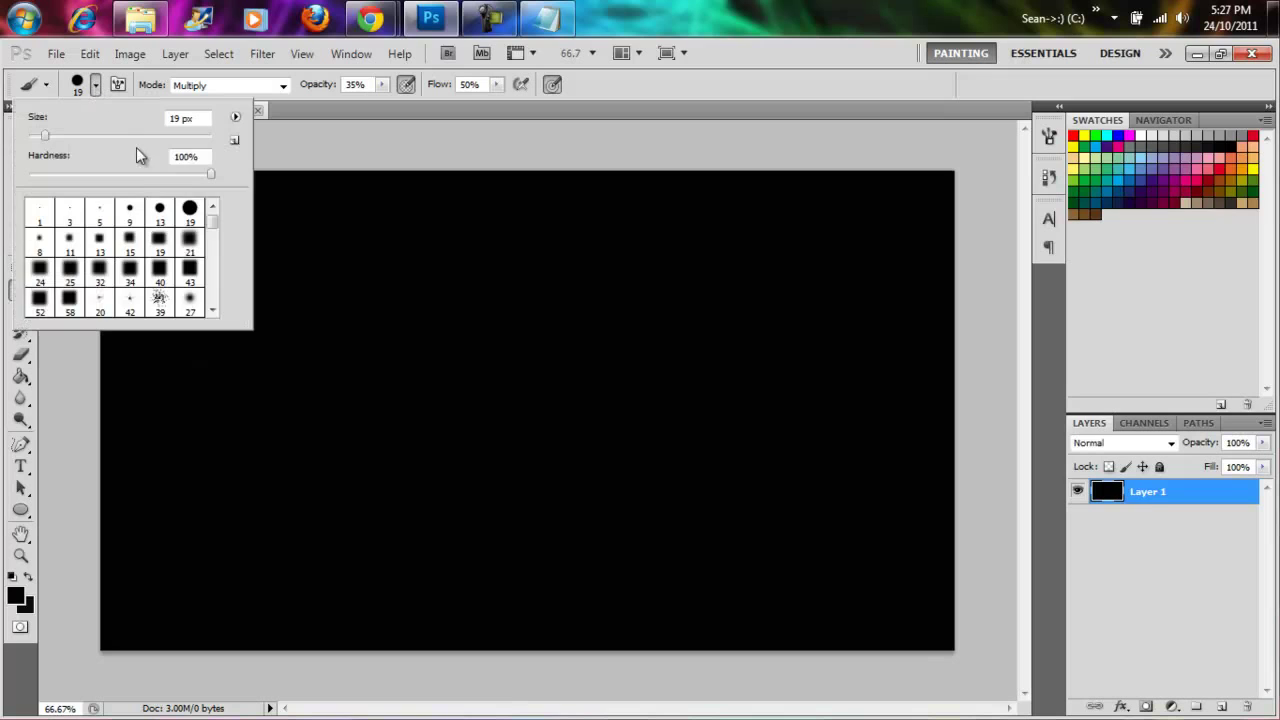
{"action": "left_click", "coordinate": [236, 117]}
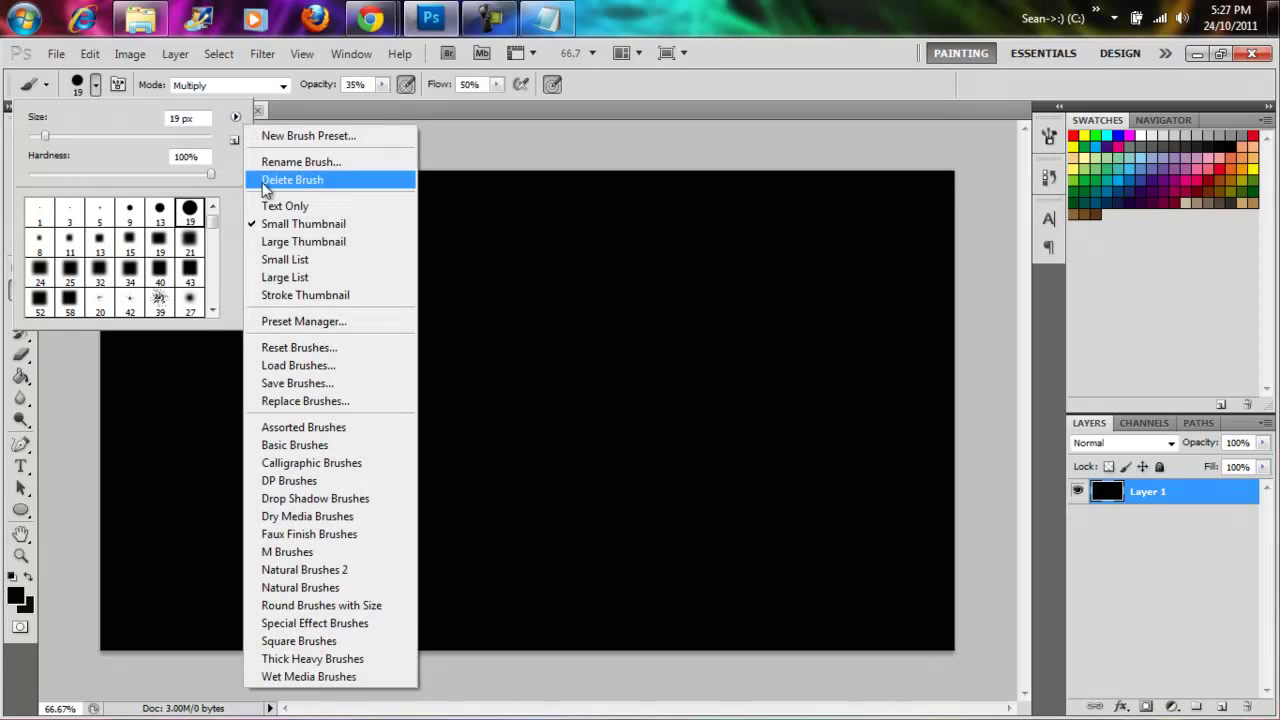
{"action": "left_click", "coordinate": [292, 365]}
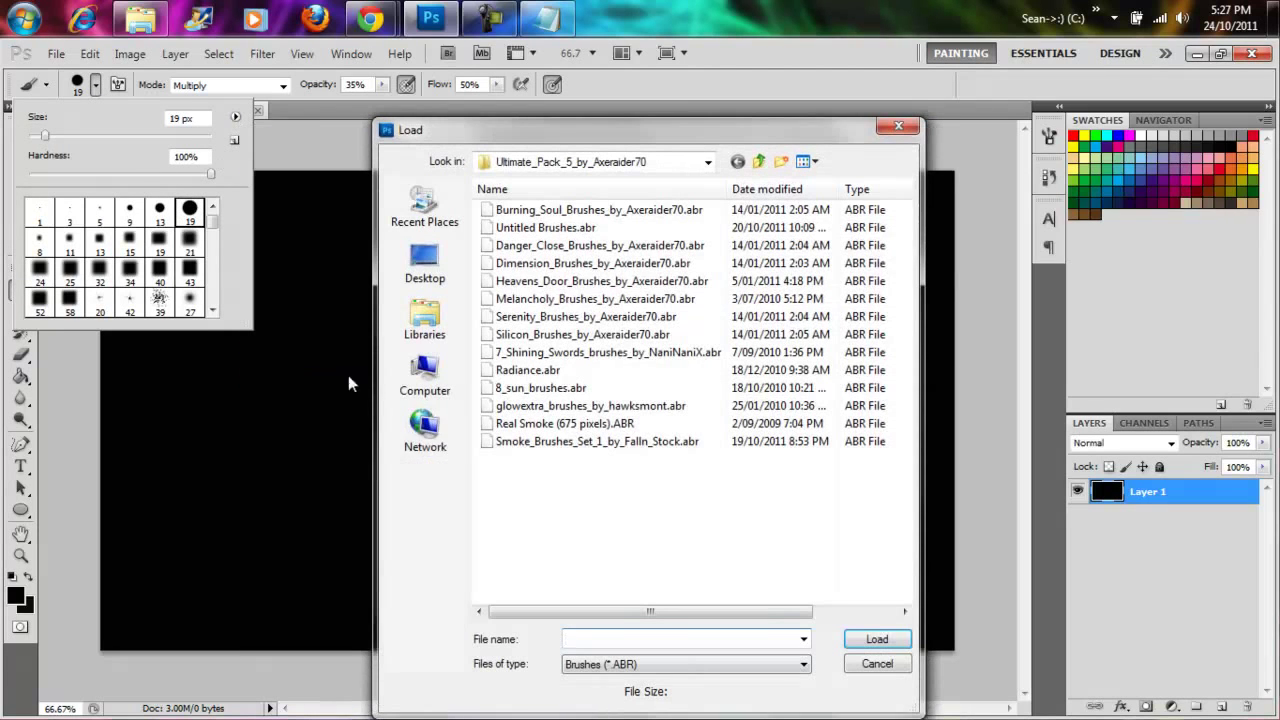
{"action": "left_click", "coordinate": [140, 18]}
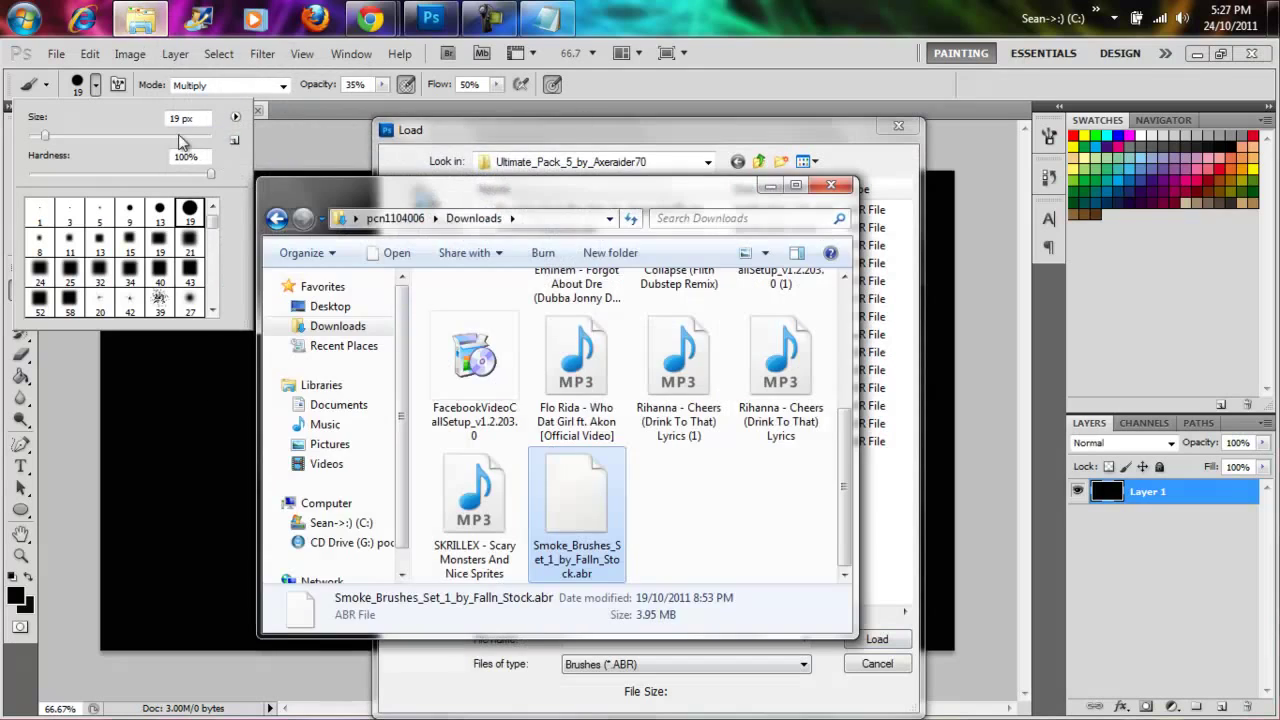
Drag the smoke brush file into the Ultimate_Pack_5_by_Axeraider70 folder, choosing Don't move for the duplicate.
{"action": "left_click_drag", "start_coordinate": [413, 178], "coordinate": [1020, 277]}
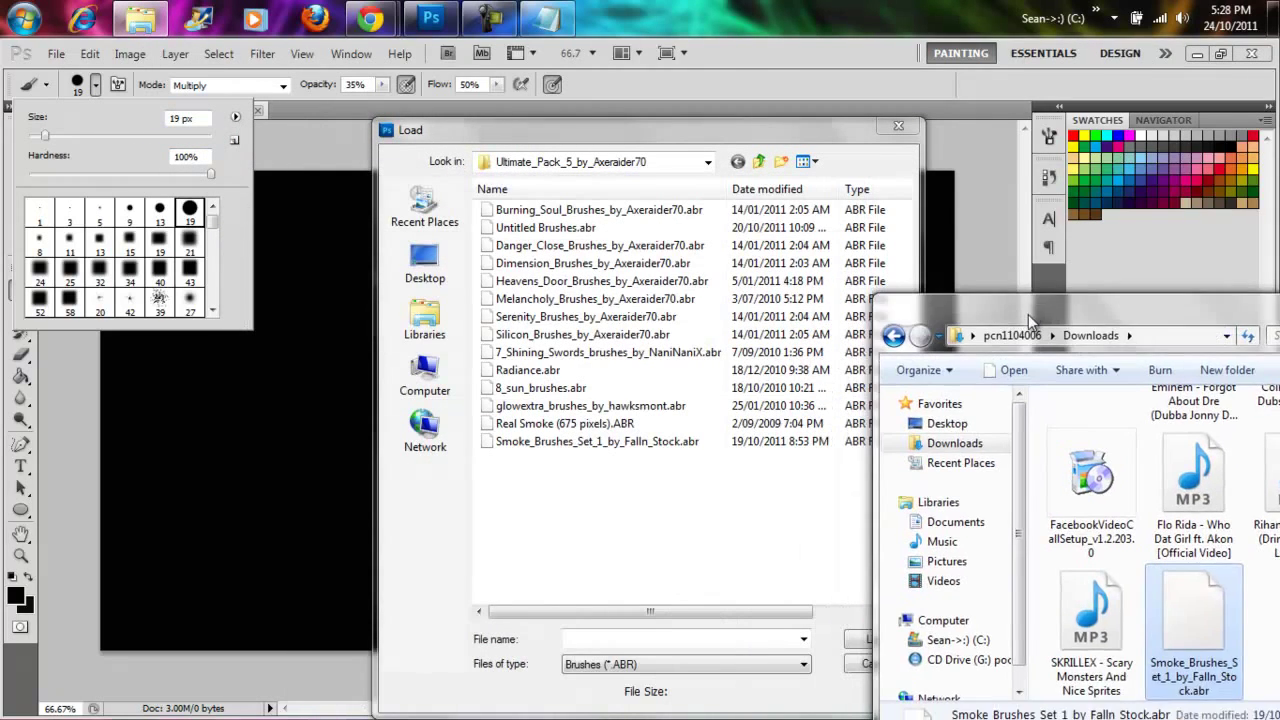
{"action": "left_click_drag", "start_coordinate": [1185, 575], "coordinate": [698, 555]}
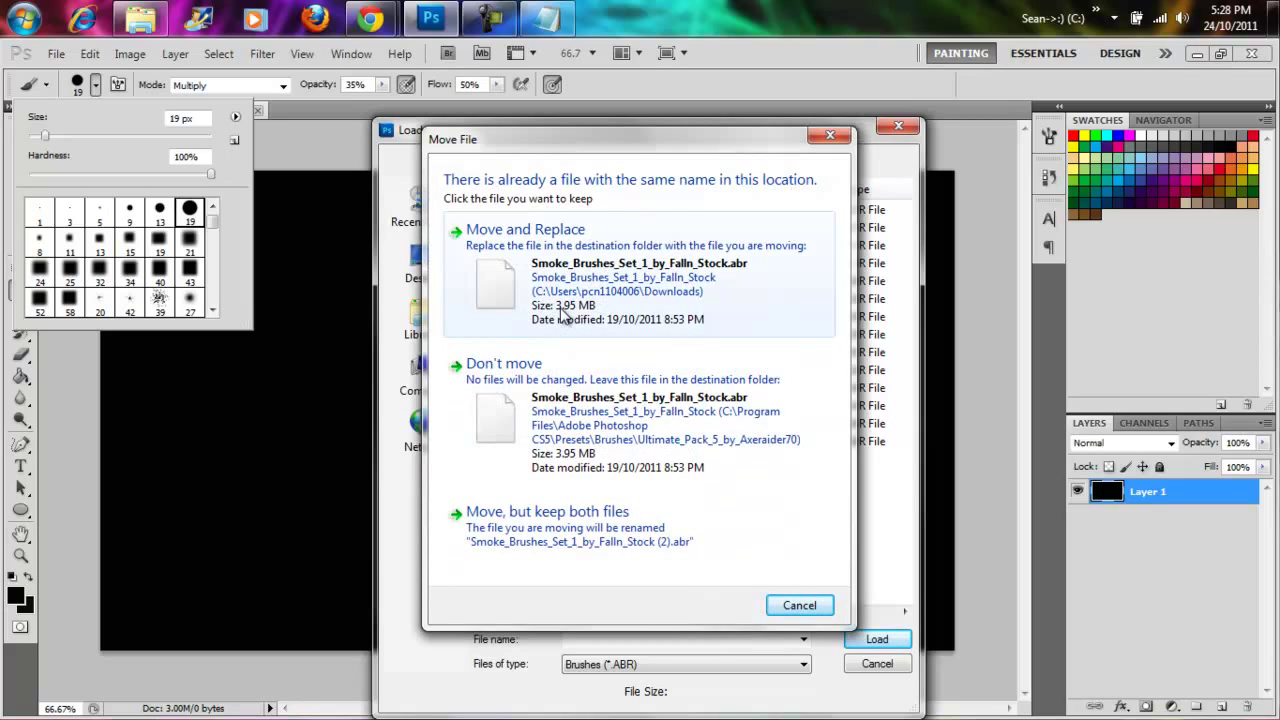
{"action": "left_click", "coordinate": [572, 412]}
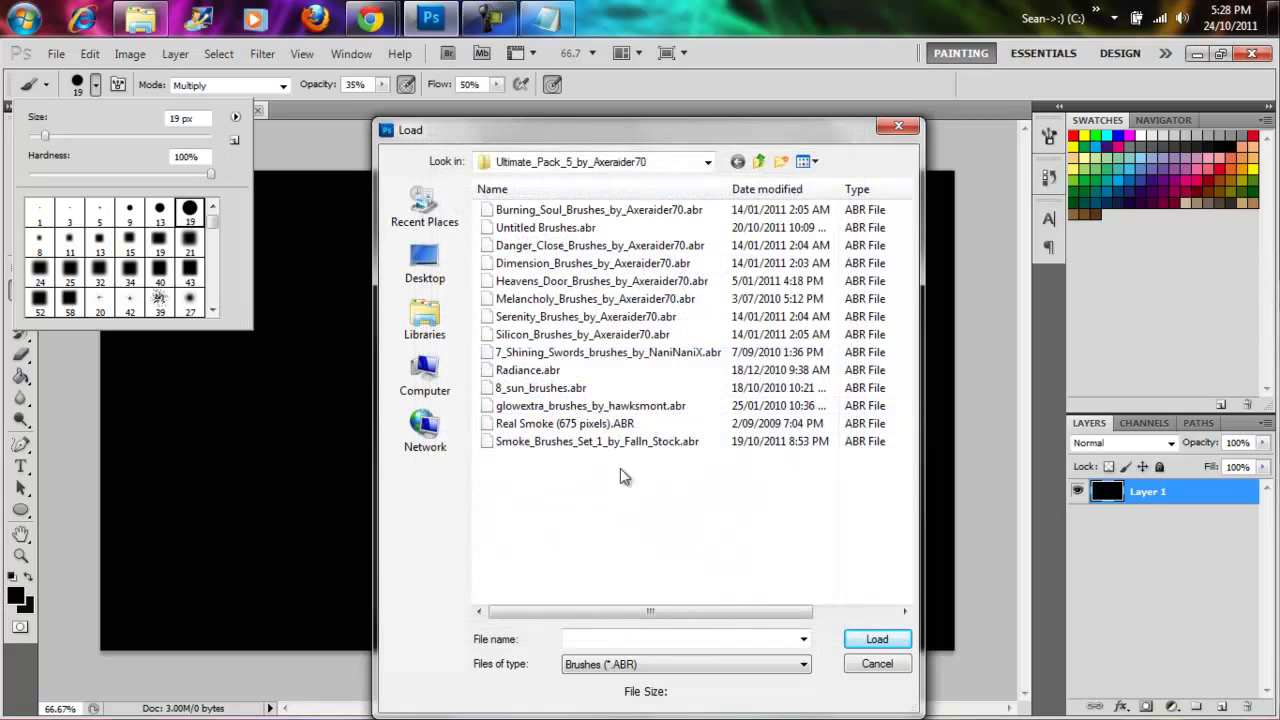
Replace the Notepad text with a thank-you message about the song, then trim its ending.
{"action": "left_click", "coordinate": [547, 18]}
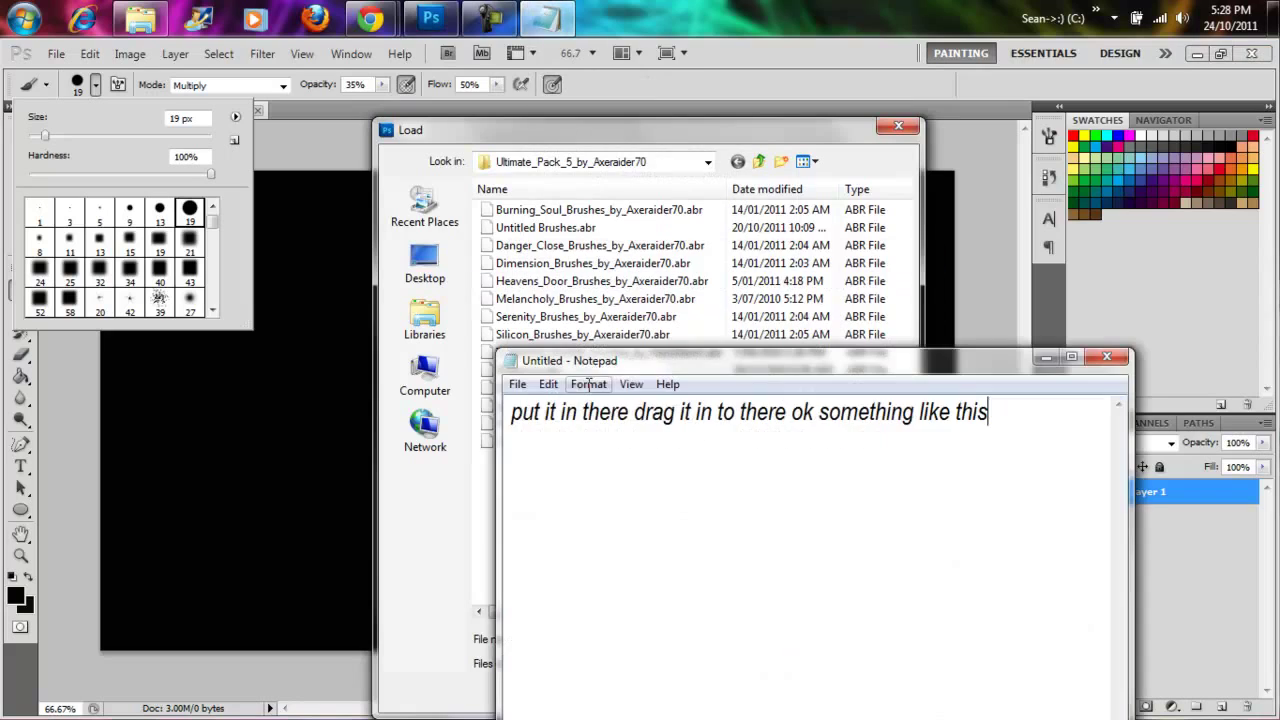
{"action": "left_click_drag", "start_coordinate": [990, 412], "coordinate": [233, 405]}
{"action": "key", "text": "BackSpace"}
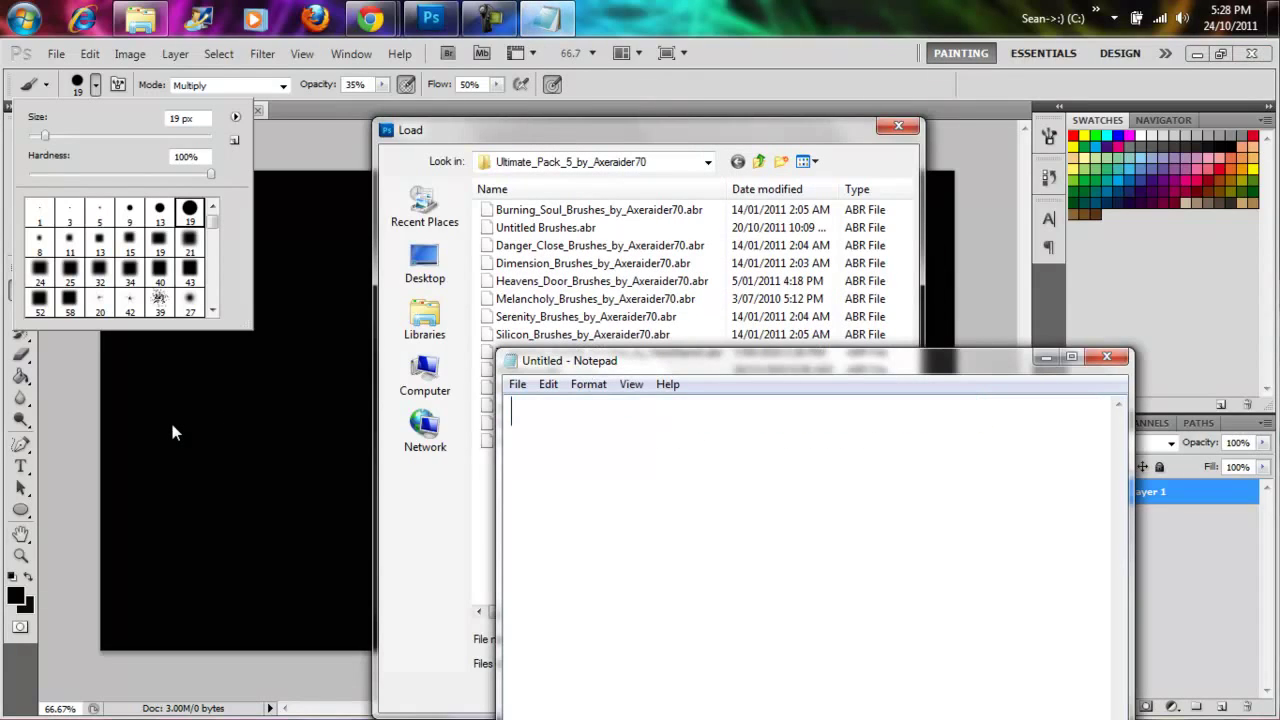
{"action": "type", "text": "see ok"}
{"action": "key", "text": "BackSpace"}
{"action": "type", "text": "now"}
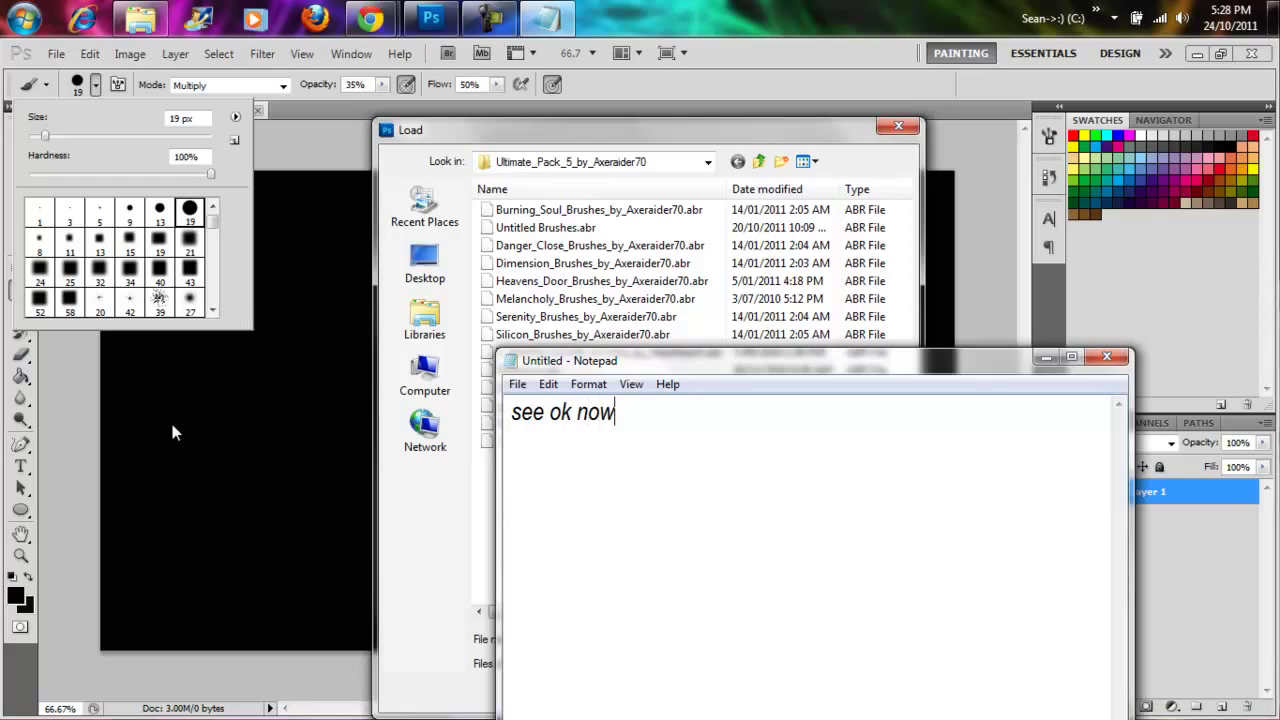
{"action": "type", "text": " th"}
{"action": "type", "text": "ats"}
{"action": "type", "text": "how u d"}
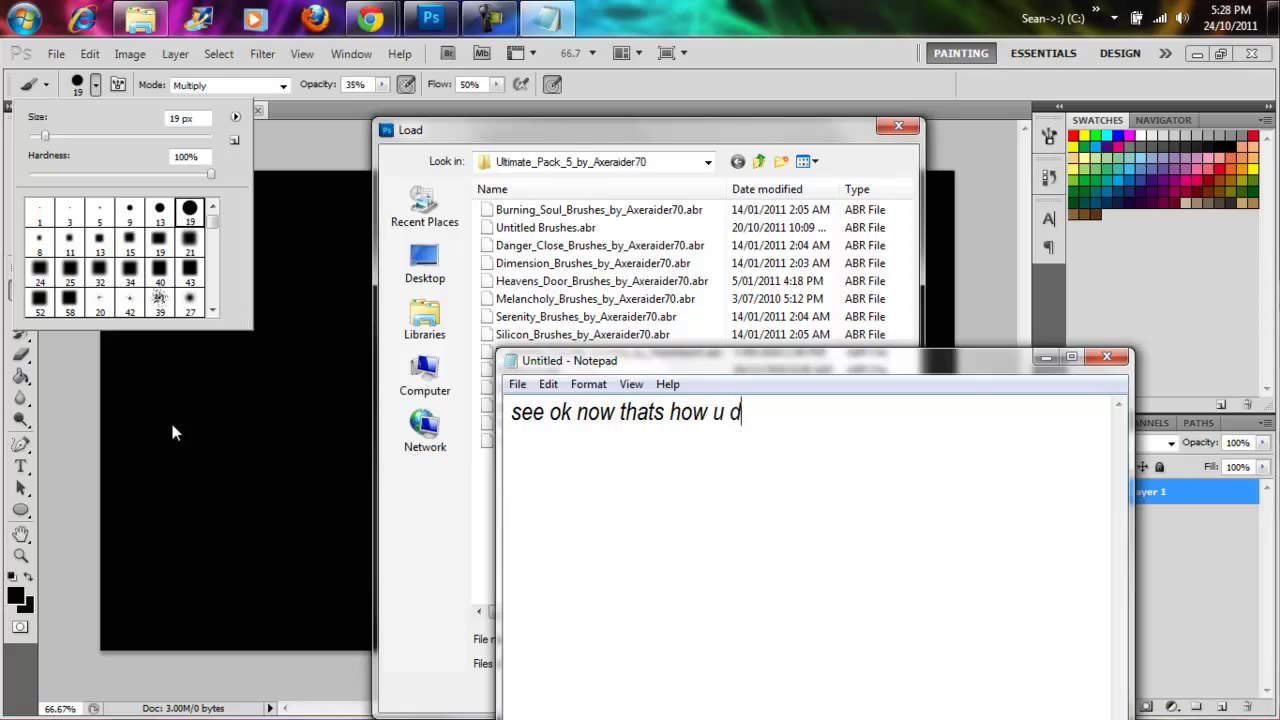
{"action": "type", "text": "o "}
{"action": "type", "text": "it and"}
{"action": "type", "text": "i haveto"}
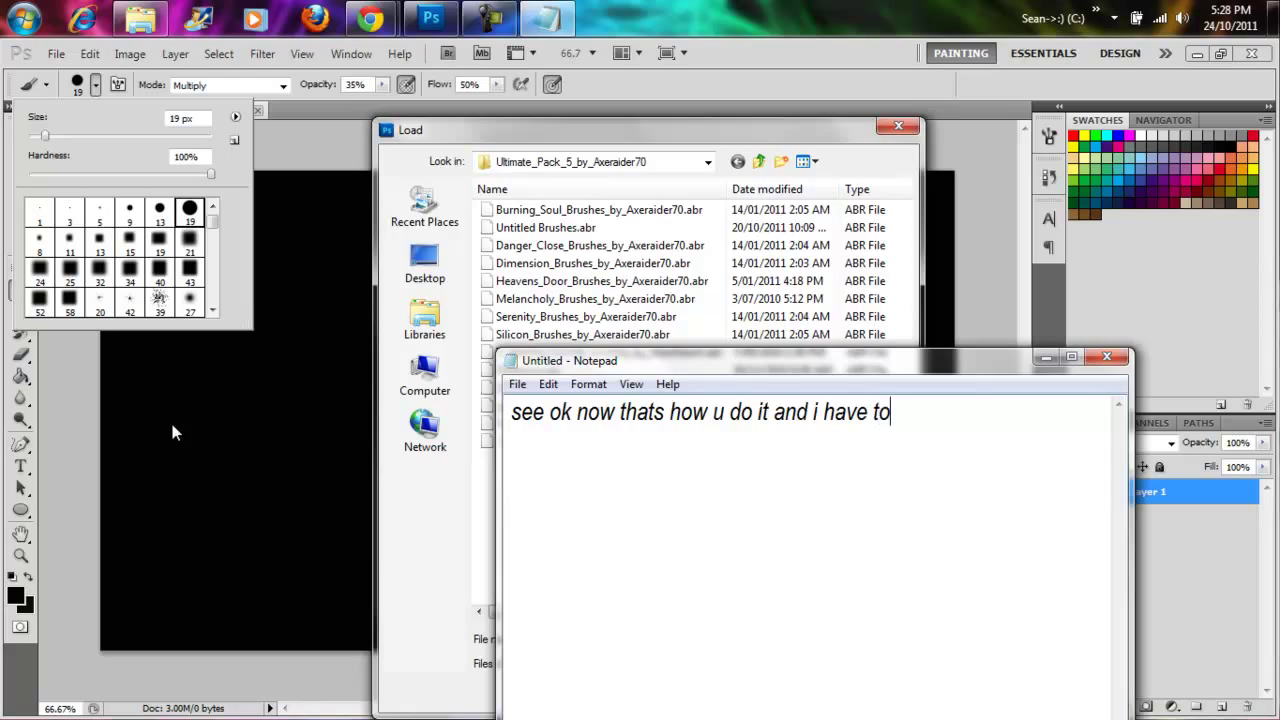
{"action": "type", "text": "than"}
{"action": "type", "text": "kmy "}
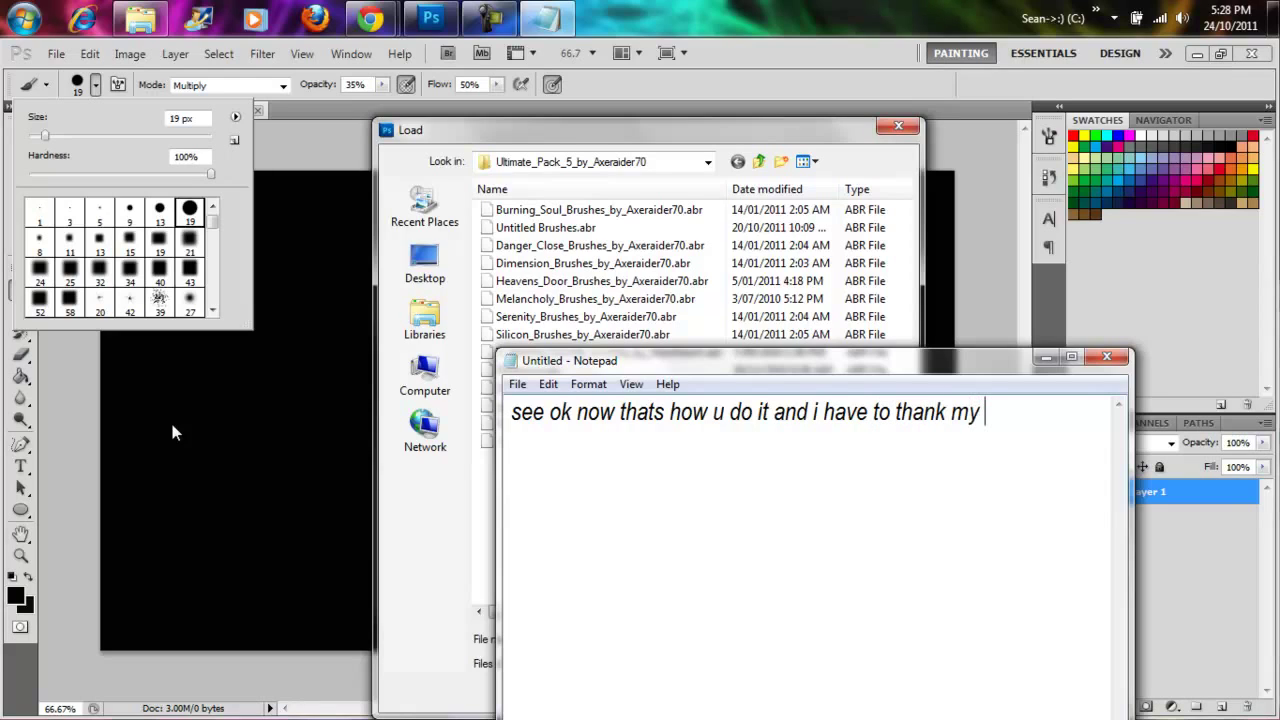
{"action": "type", "text": "riend "}
{"action": "type", "text": "for the so"}
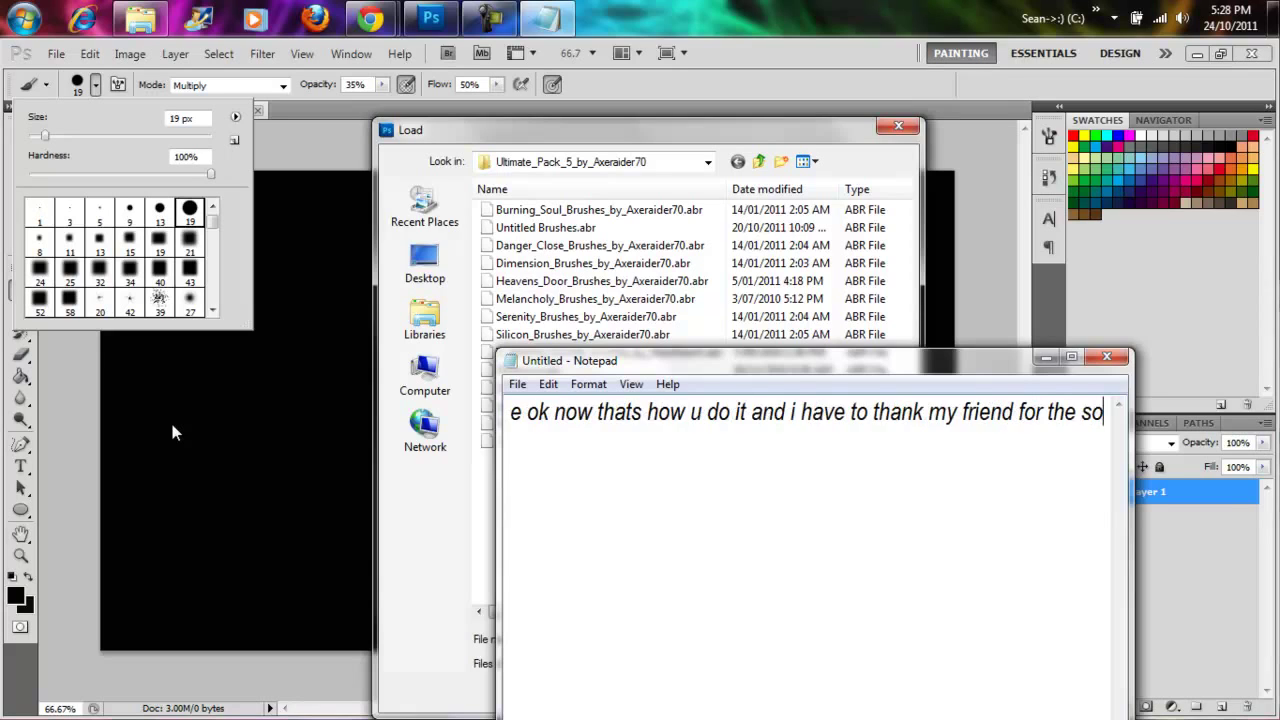
{"action": "type", "text": "ng :D "}
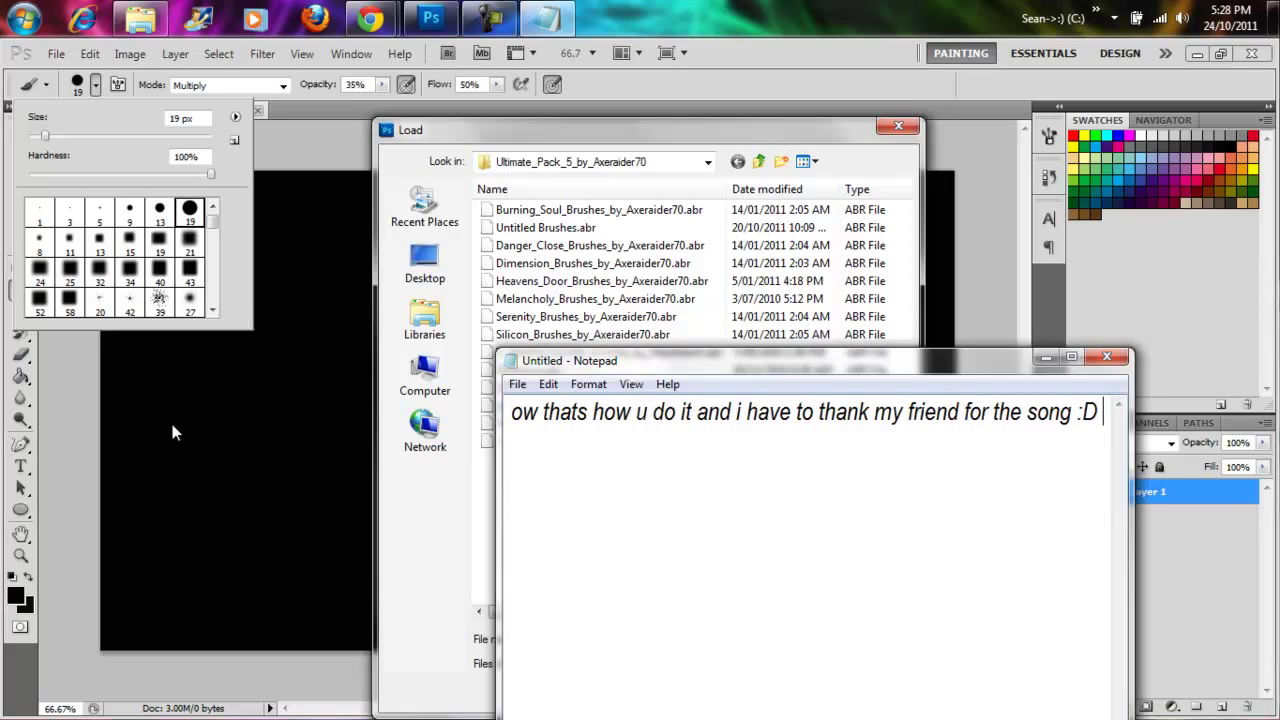
{"action": "type", "text": "thx mate"}
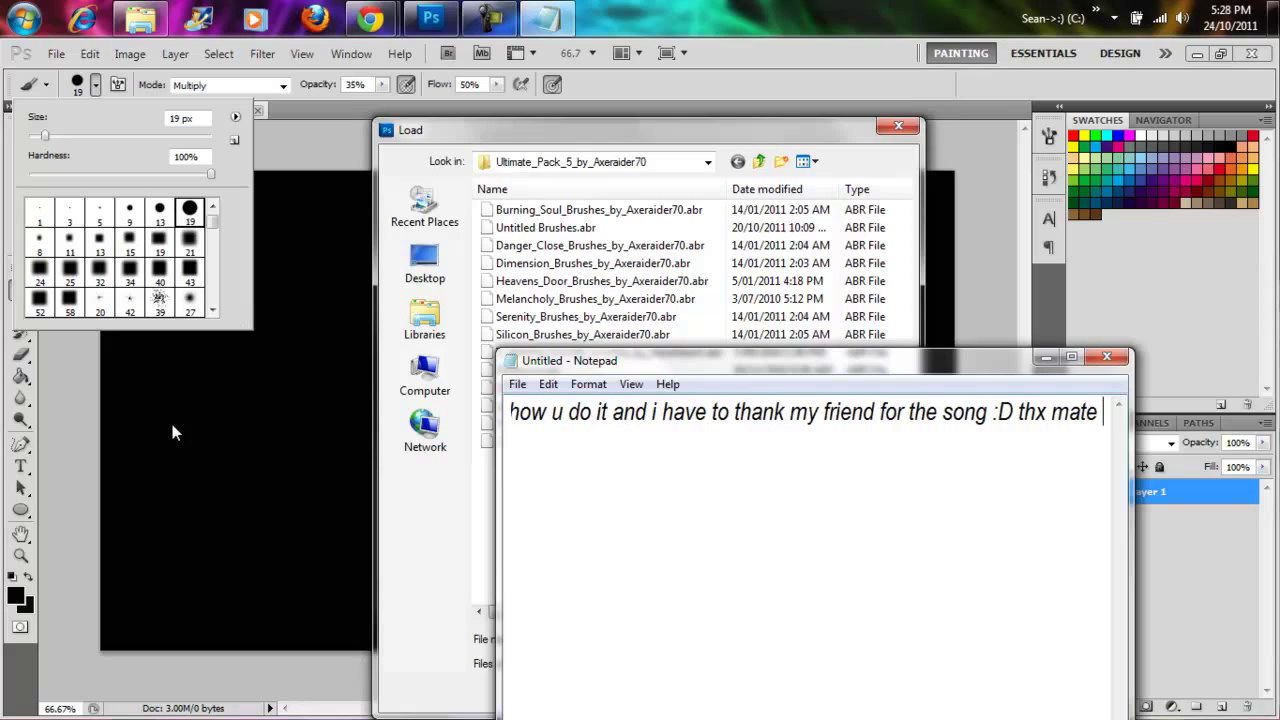
{"action": "key", "text": "BackSpace"}
{"action": "key", "text": "BackSpace"}
{"action": "key", "text": "BackSpace"}
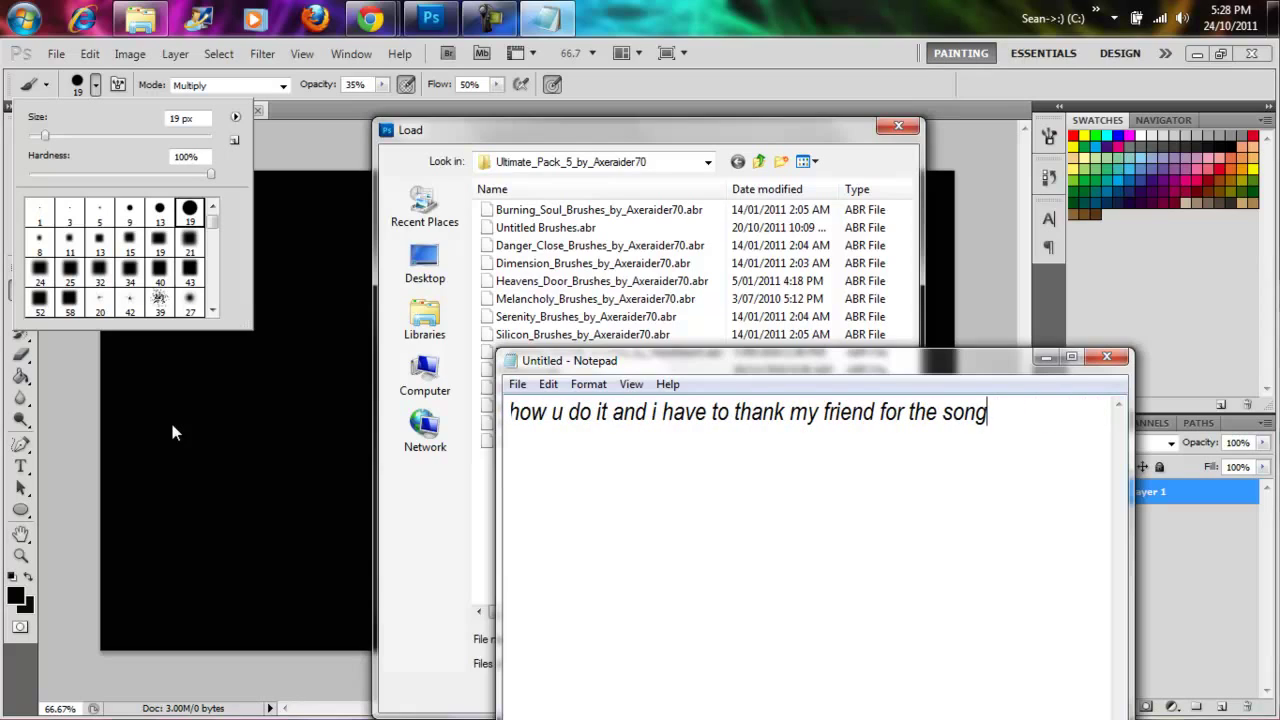
{"action": "key", "text": "BackSpace"}
{"action": "key", "text": "BackSpace"}
{"action": "key", "text": "BackSpace"}
{"action": "key", "text": "BackSpace"}
{"action": "key", "text": "BackSpace"}
{"action": "key", "text": "BackSpace"}
{"action": "key", "text": "BackSpace"}
{"action": "key", "text": "BackSpace"}
{"action": "key", "text": "BackSpace"}
{"action": "key", "text": "BackSpace"}
{"action": "key", "text": "BackSpace"}
{"action": "key", "text": "BackSpace"}
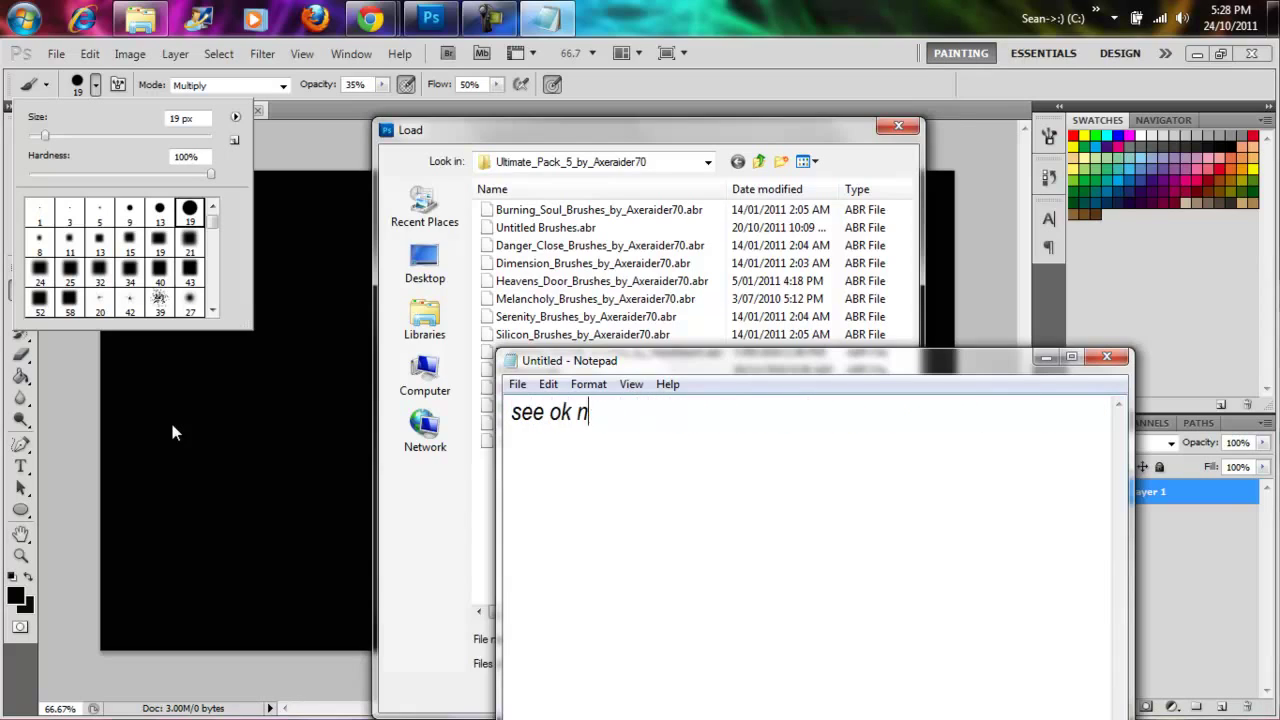
{"action": "key", "text": "BackSpace"}
{"action": "key", "text": "BackSpace"}
{"action": "key", "text": "BackSpace"}
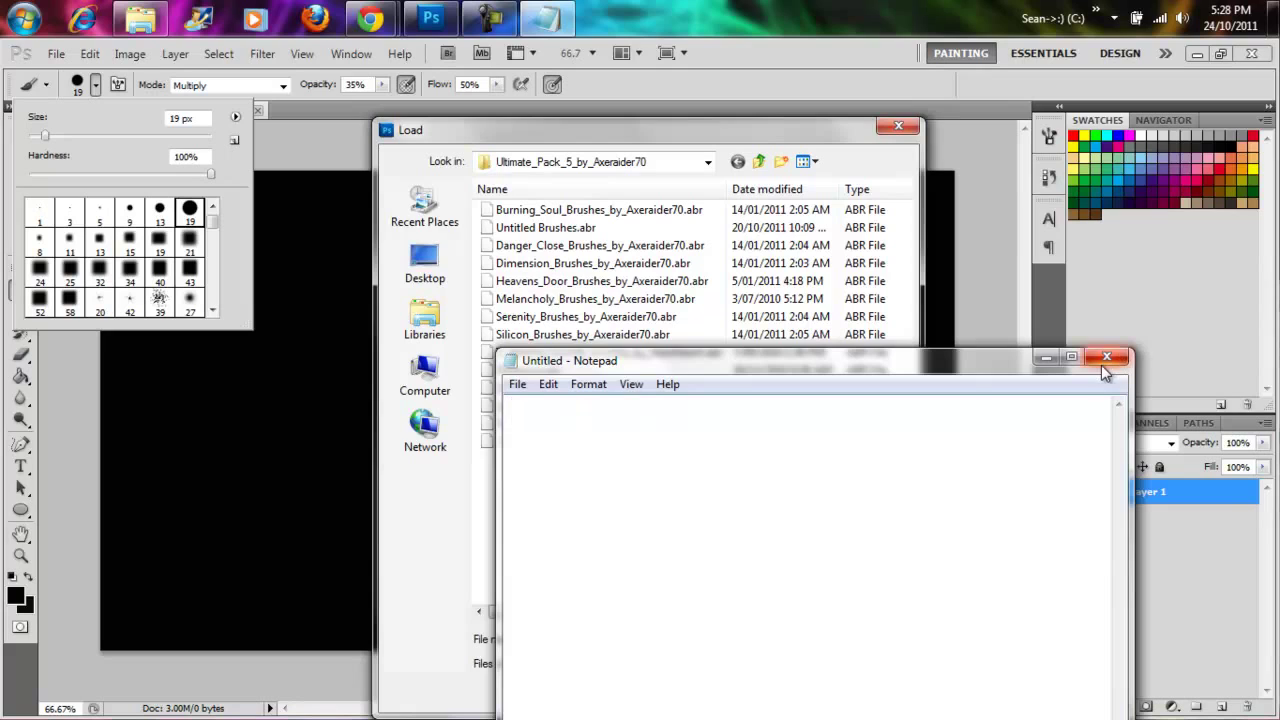
Close Notepad and the brush loading dialog, minimise Photoshop, and centre the Downloads window.
{"action": "left_click", "coordinate": [1106, 357]}
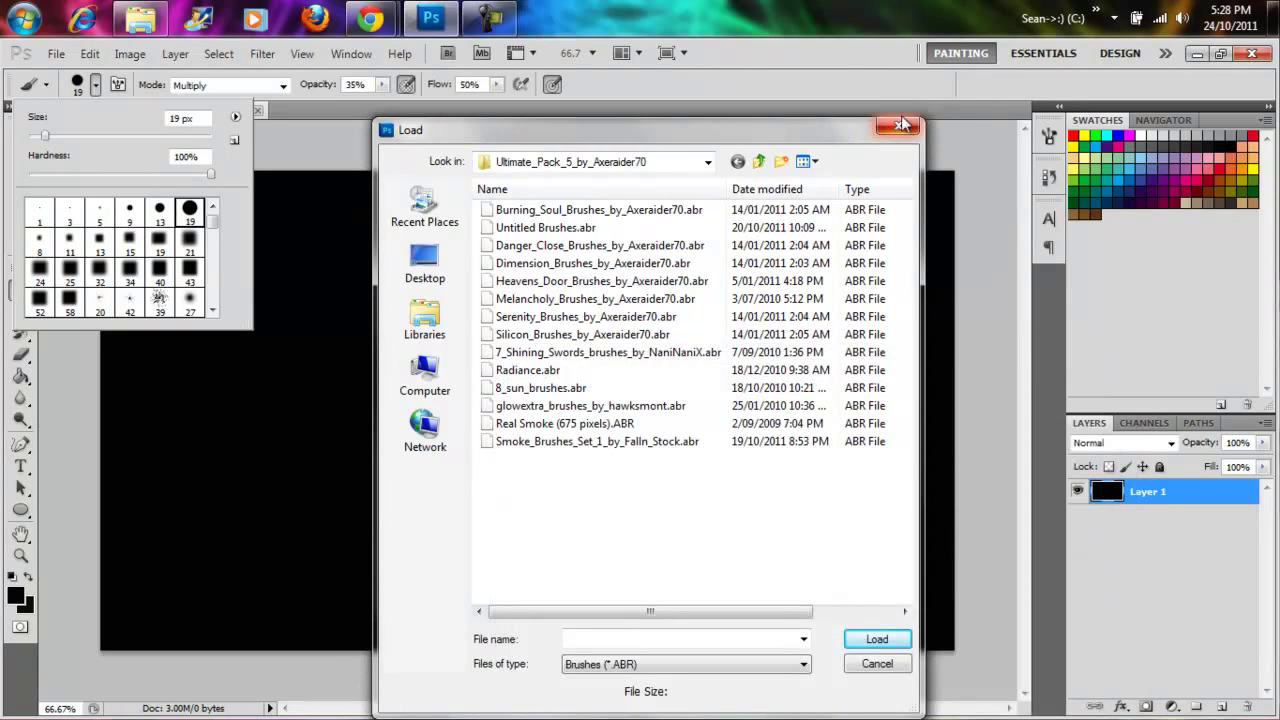
{"action": "left_click", "coordinate": [898, 125]}
{"action": "left_click", "coordinate": [1196, 54]}
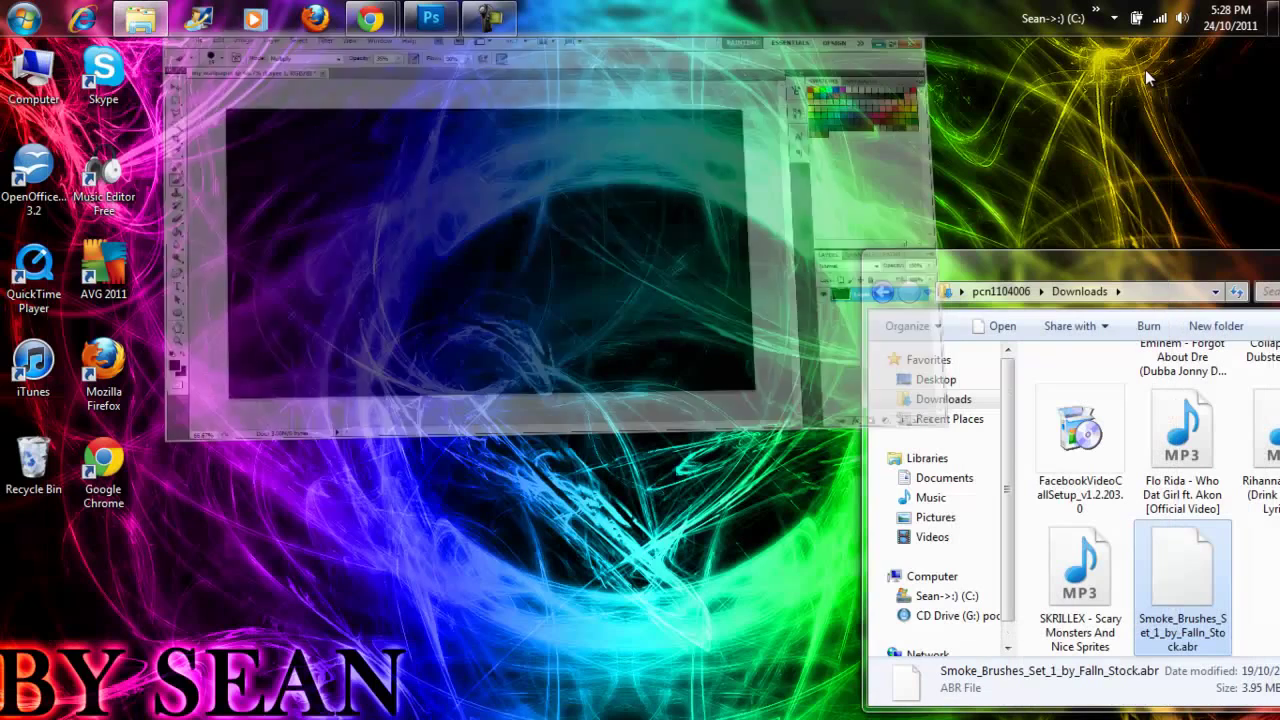
{"action": "left_click_drag", "start_coordinate": [1125, 285], "coordinate": [585, 205]}
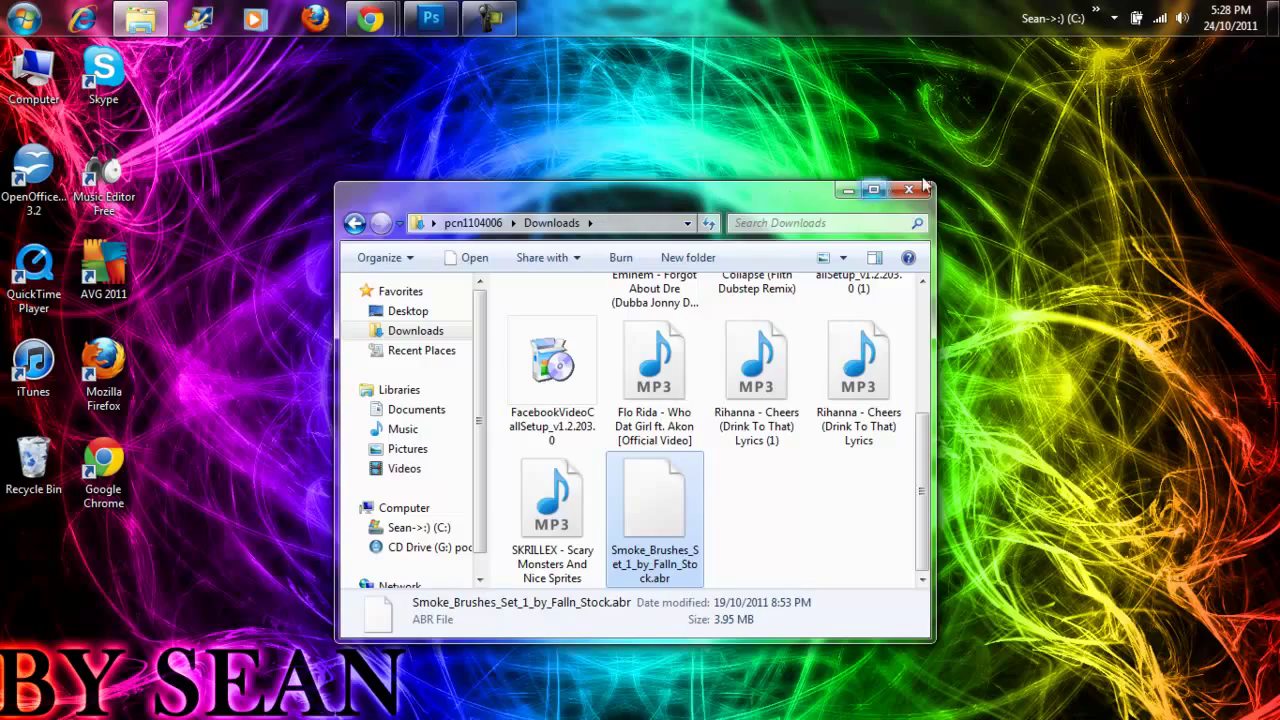